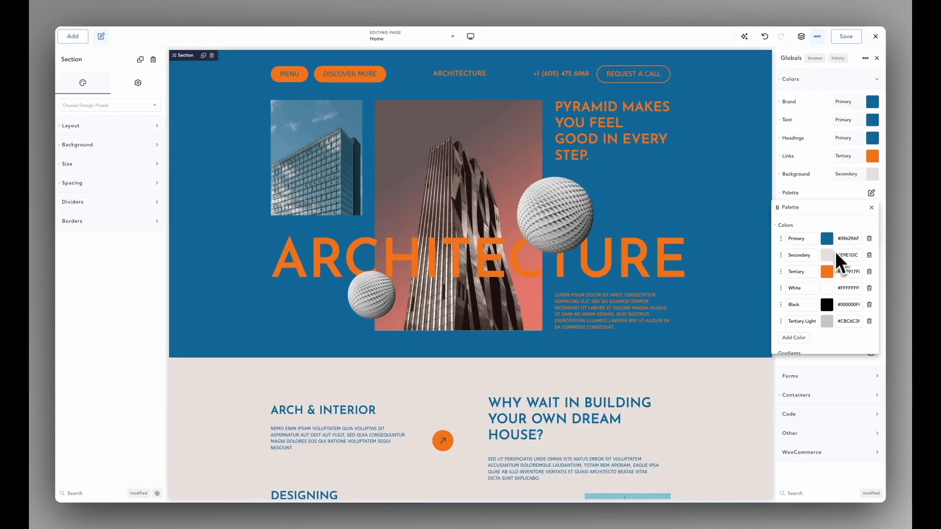
Soften the Tertiary swatch to pale beige and the Primary swatch to slate grey-blue.
click(827, 272)
drag(795, 295, 779, 310)
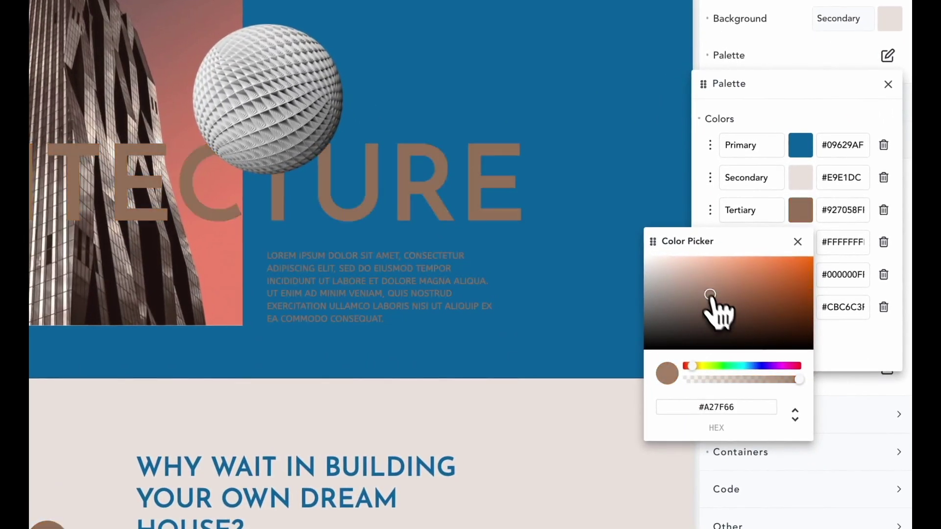
drag(706, 287, 691, 279)
click(797, 242)
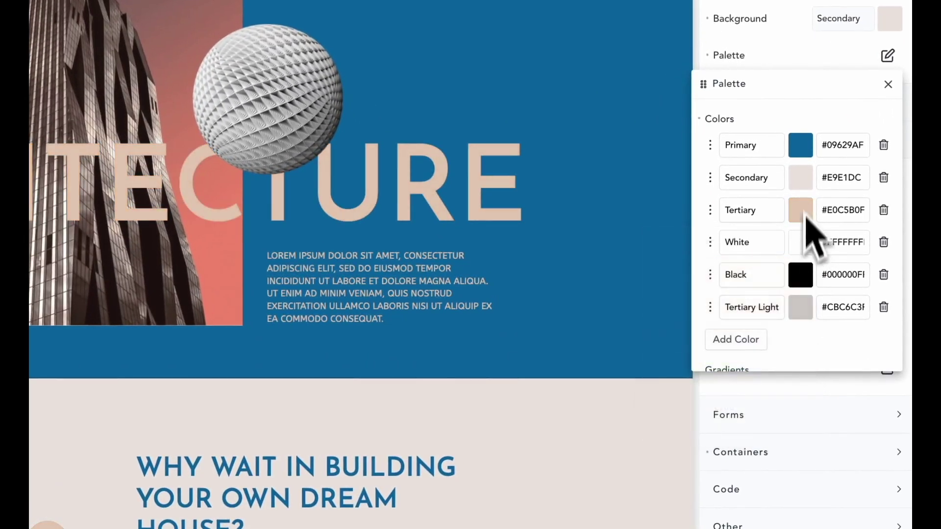
click(800, 145)
drag(825, 279, 782, 313)
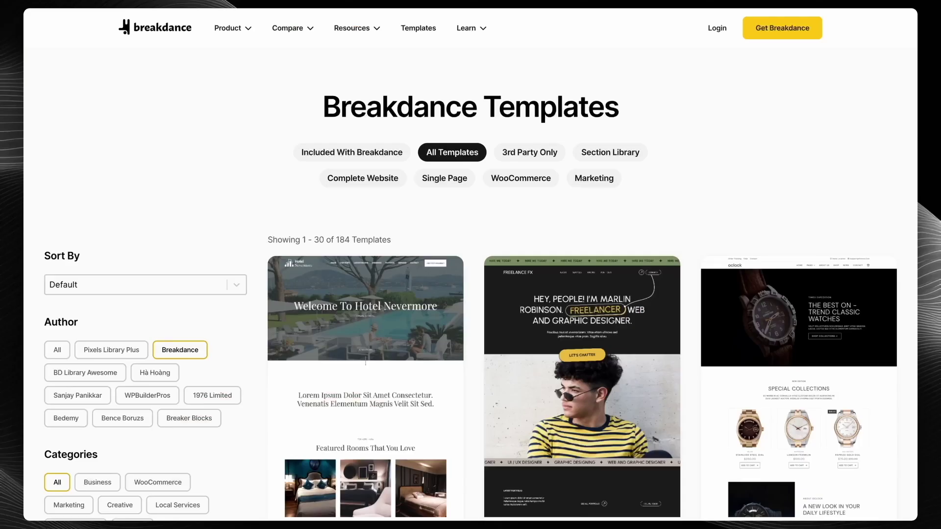
Apply the new form field padding and set the popup corner radius to 25%.
scroll(582, 294, down, 15)
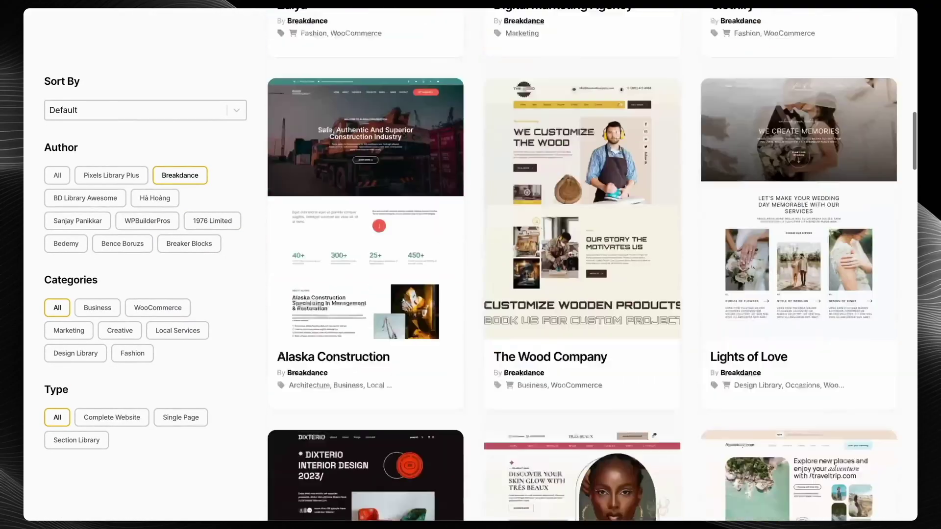
scroll(582, 294, down, 19)
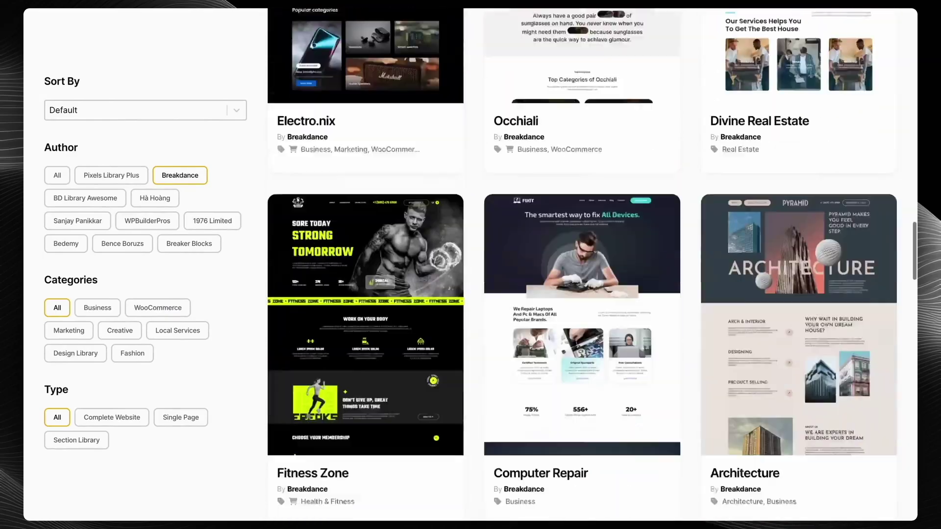
scroll(582, 294, down, 3)
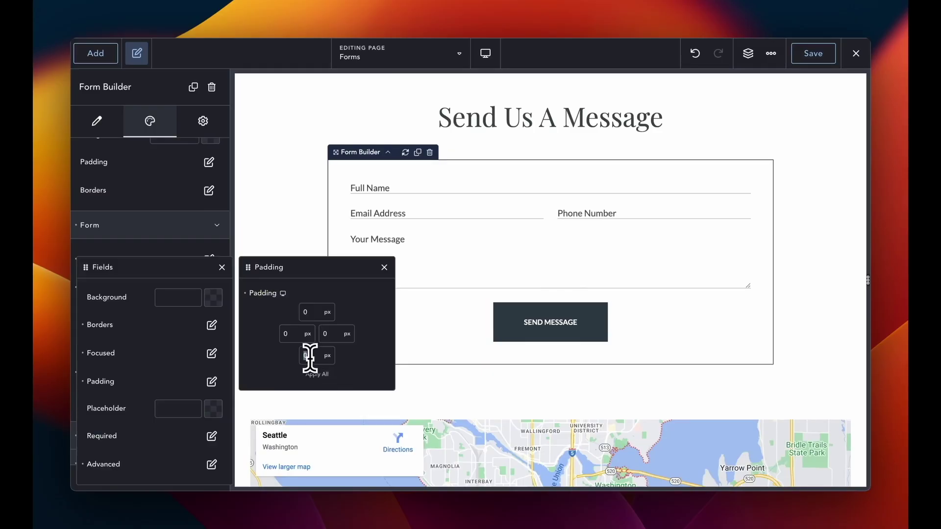
click(384, 267)
click(410, 230)
click(406, 290)
click(577, 225)
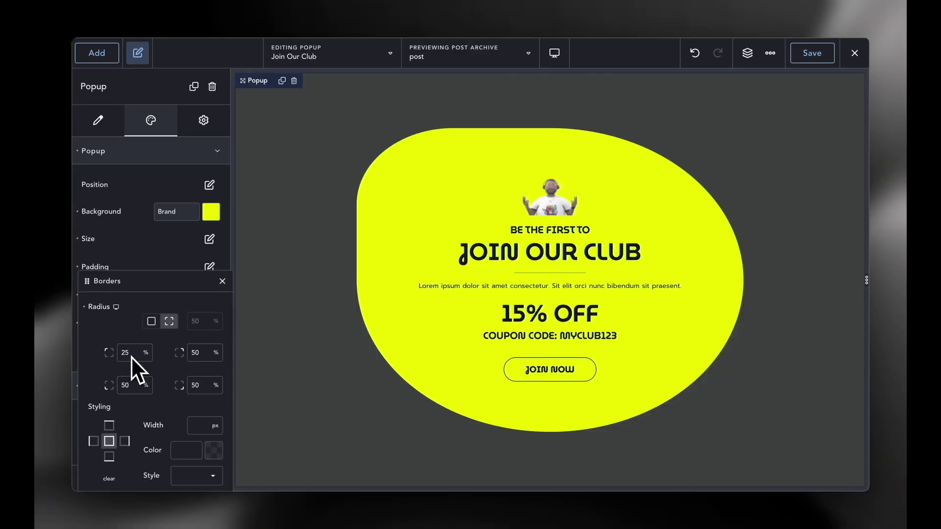
double_click(191, 385)
text(25)
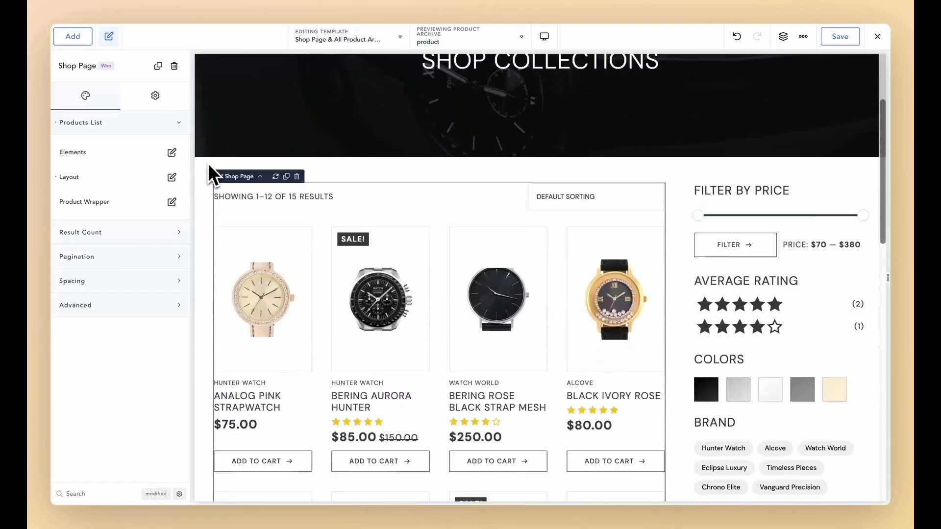
Reduce the shop's Products Per Row from 4 to 3.
scroll(208, 163, down, 10)
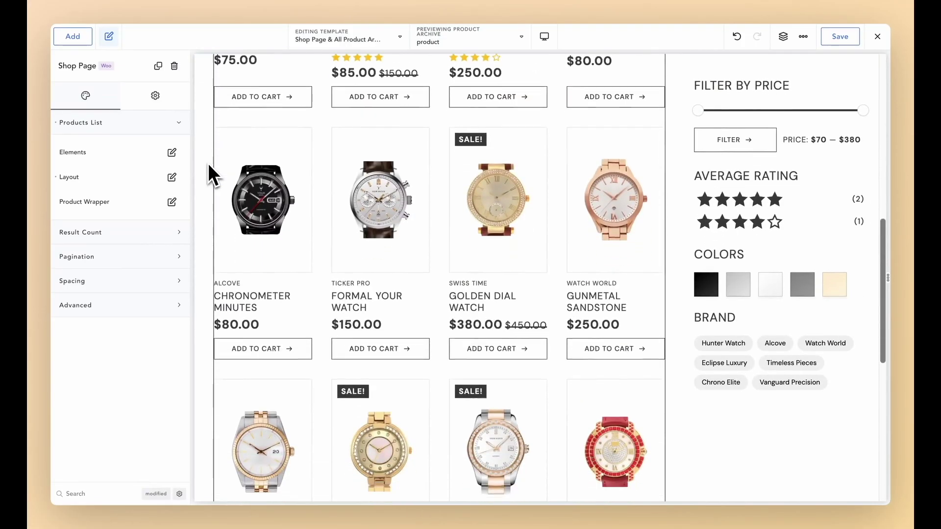
click(172, 177)
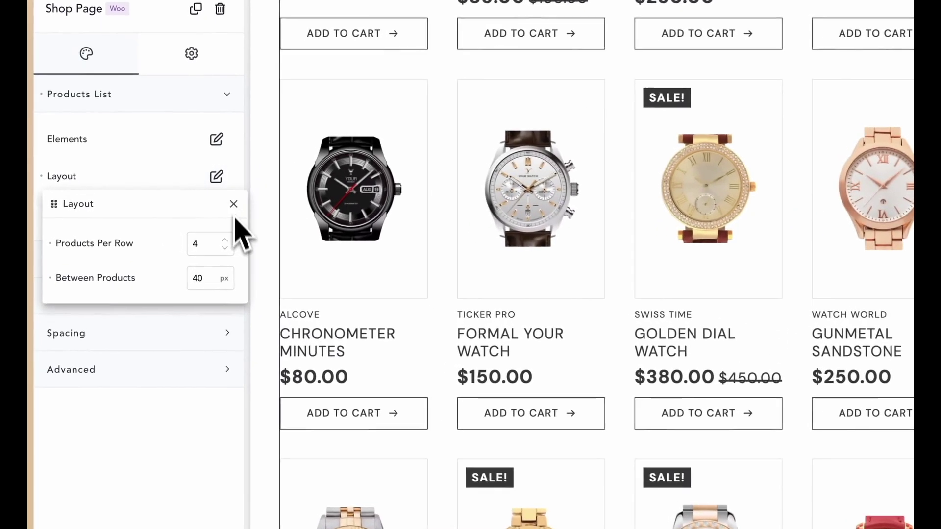
click(226, 248)
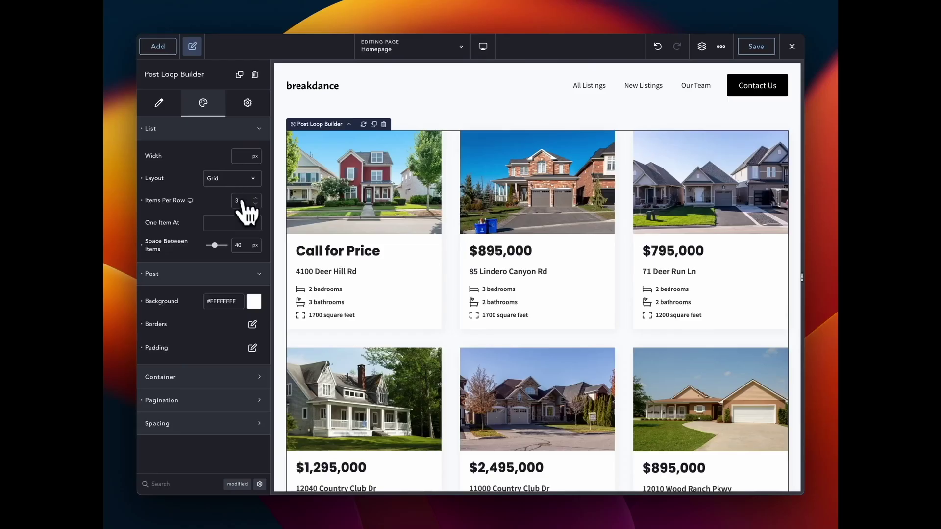
Switch the Homepage listings Post Loop Layout to Slider and preview the second slide.
click(234, 179)
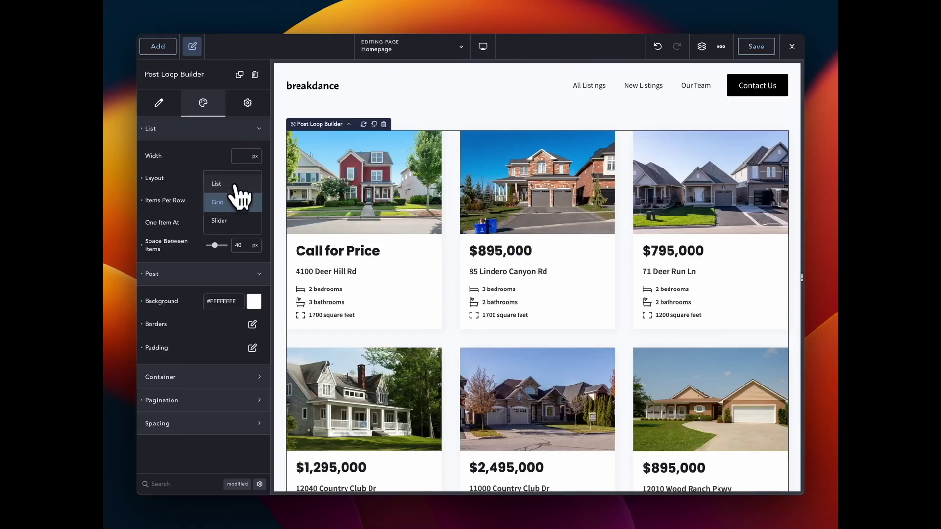
click(232, 221)
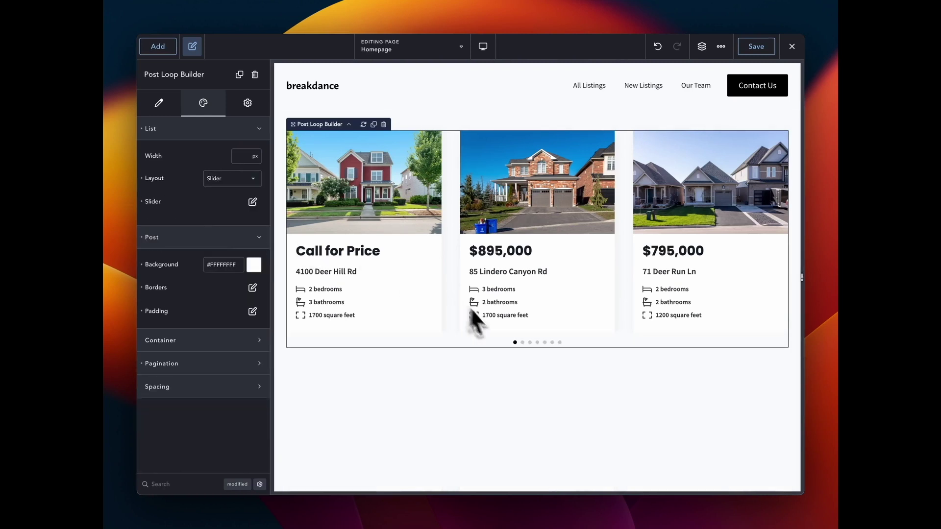
click(522, 342)
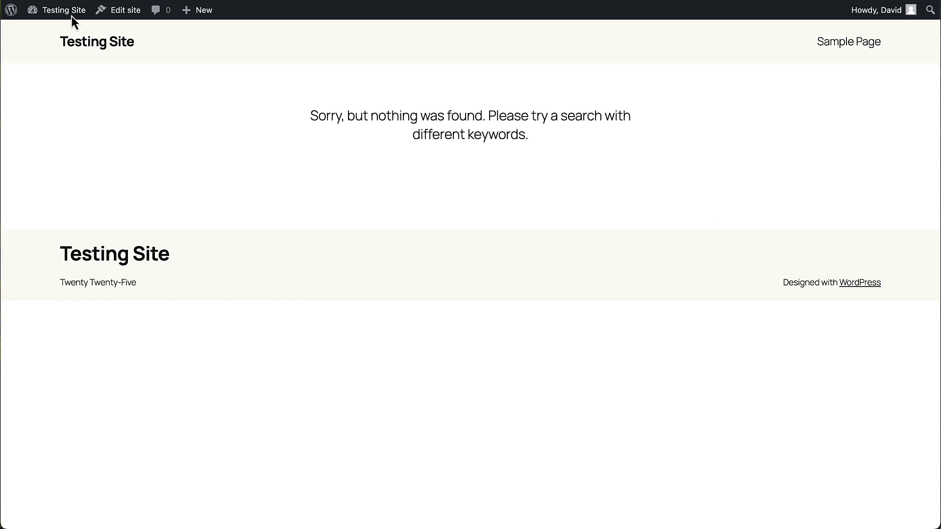
Go from the admin bar to Testing Site's Dashboard, then Posts, then the Plugins page.
mouse_move(68, 11)
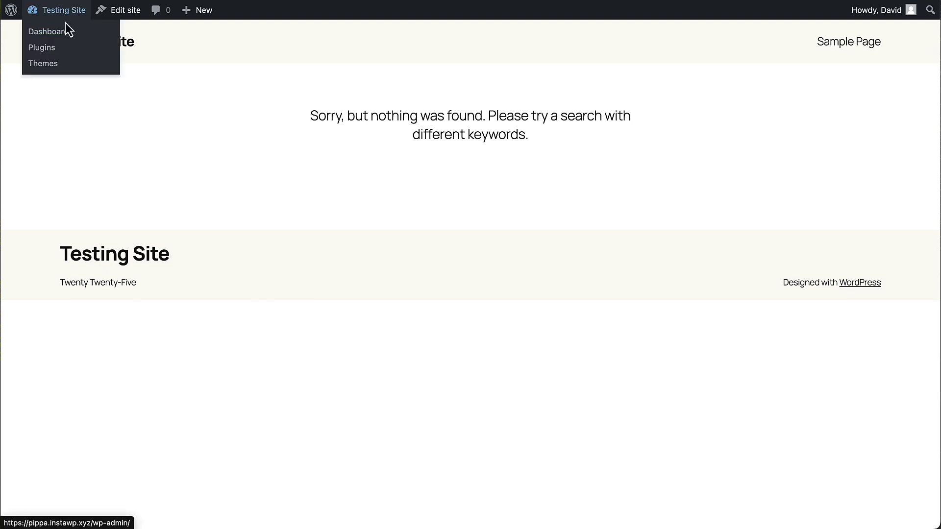
click(67, 30)
click(55, 114)
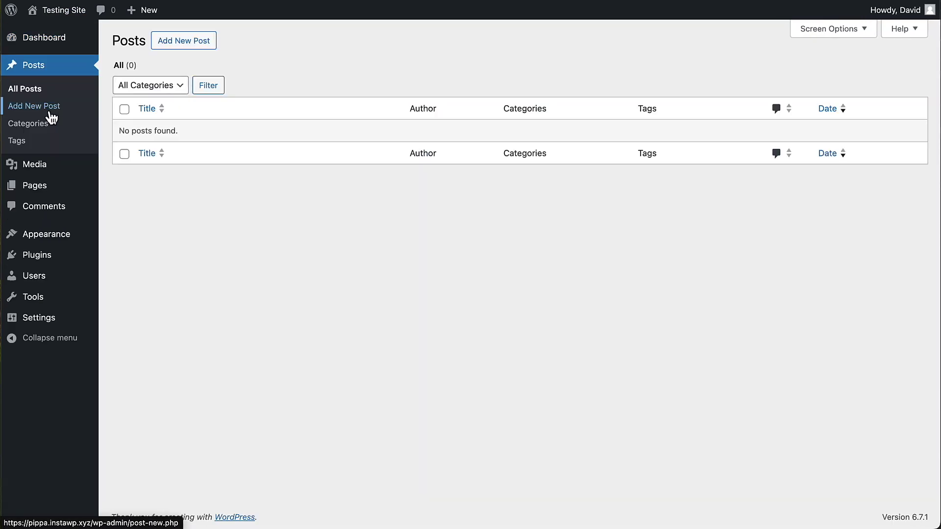
click(78, 257)
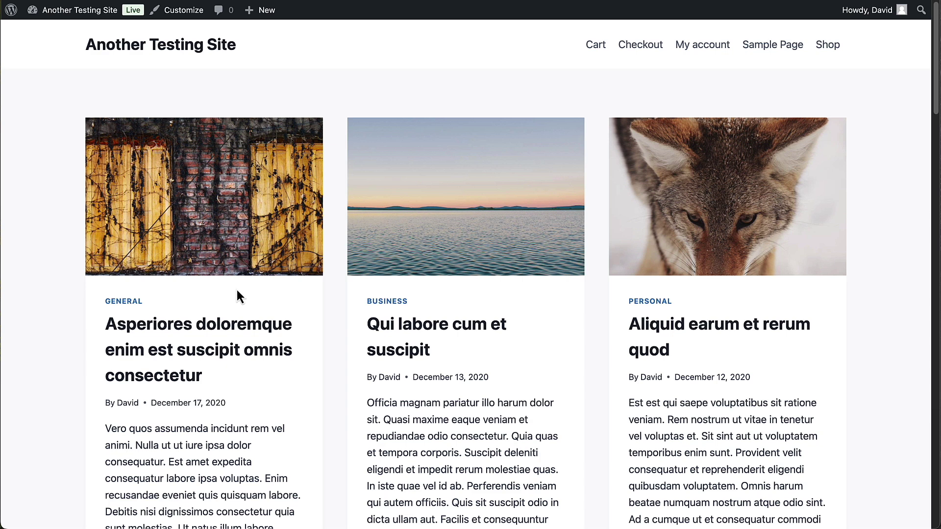
Go to Another Testing Site's Dashboard and open All Posts, showing the 95 posts.
mouse_move(67, 22)
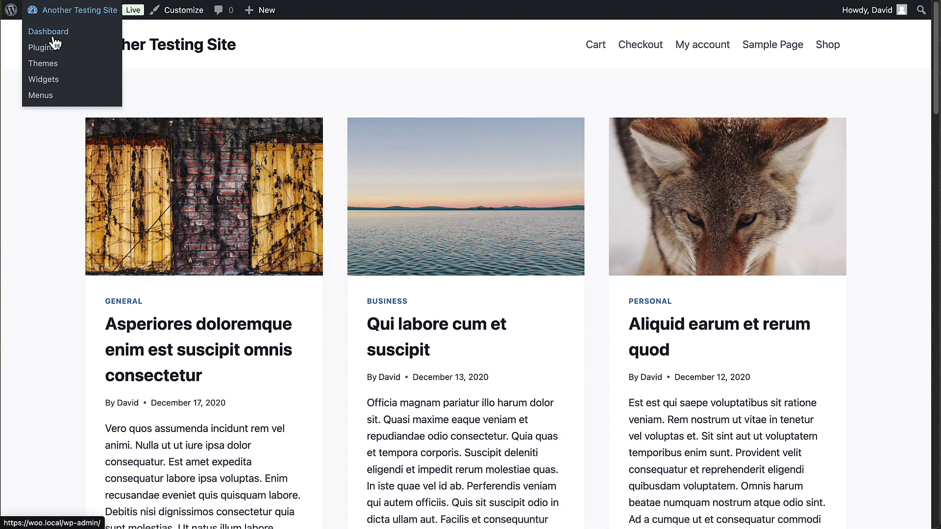
click(53, 35)
mouse_move(37, 110)
click(126, 112)
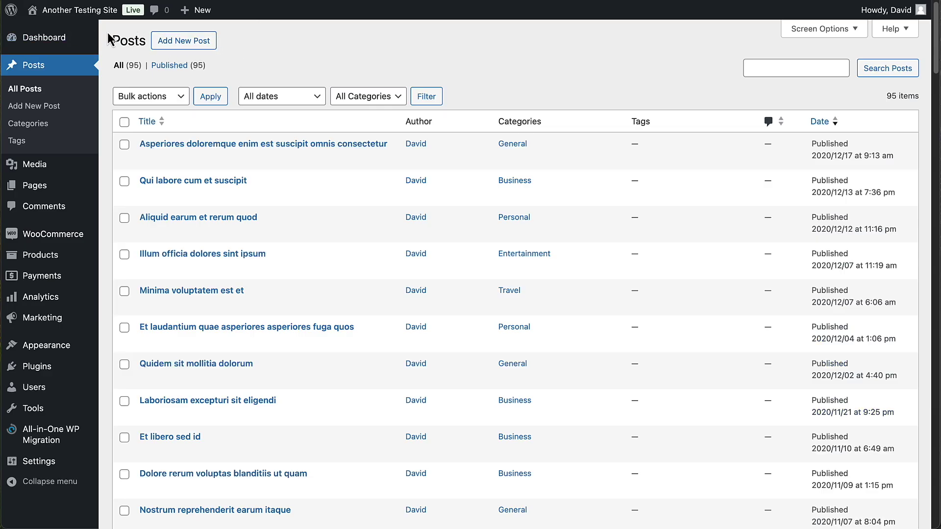
mouse_move(40, 374)
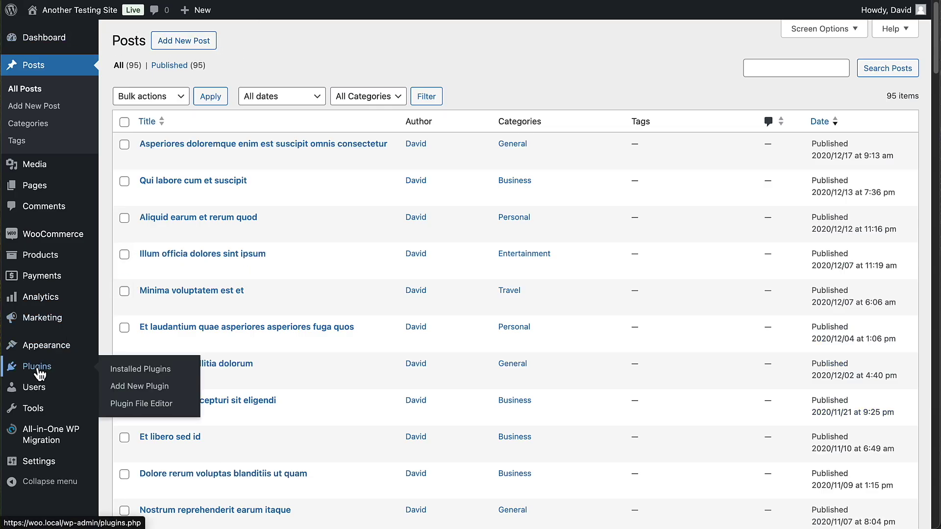
Search 'zippy', install and activate Zippy, then open and close its import window.
click(129, 387)
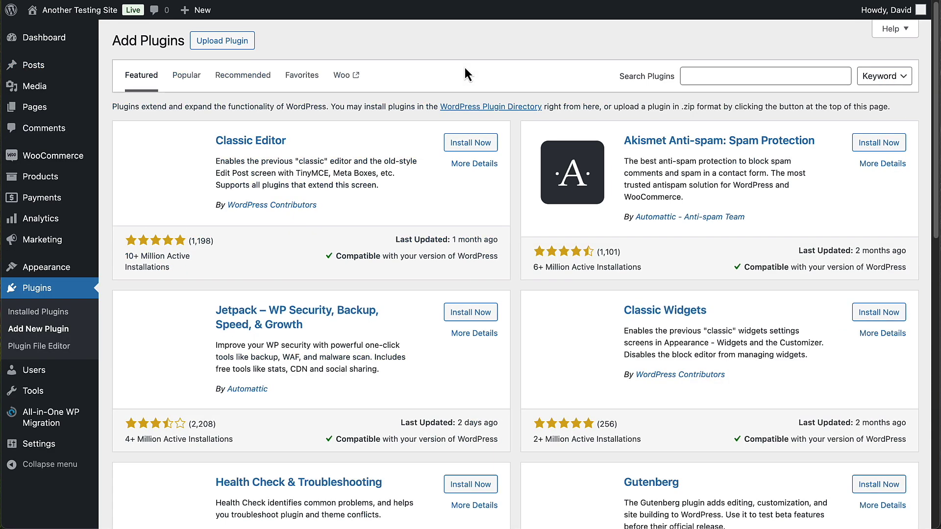
click(755, 76)
text(zippy)
click(471, 145)
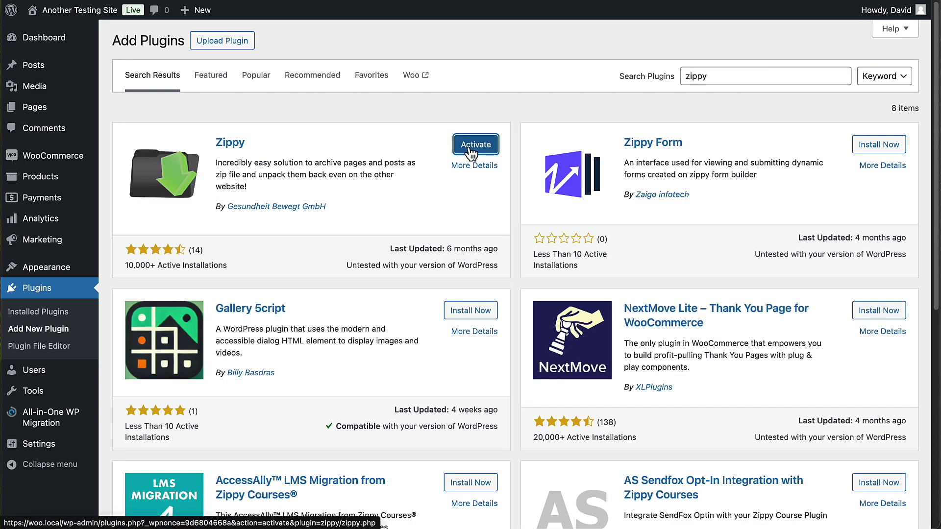
click(469, 150)
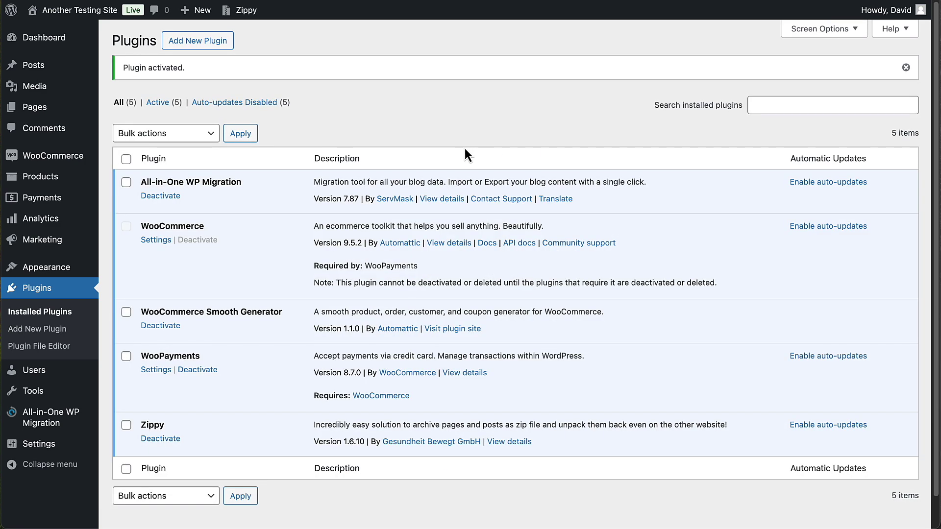
click(248, 15)
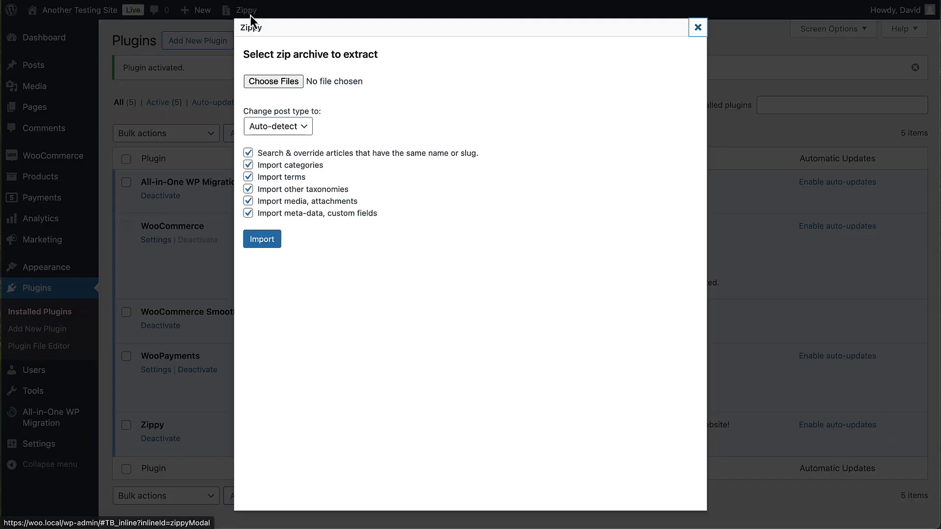
click(699, 28)
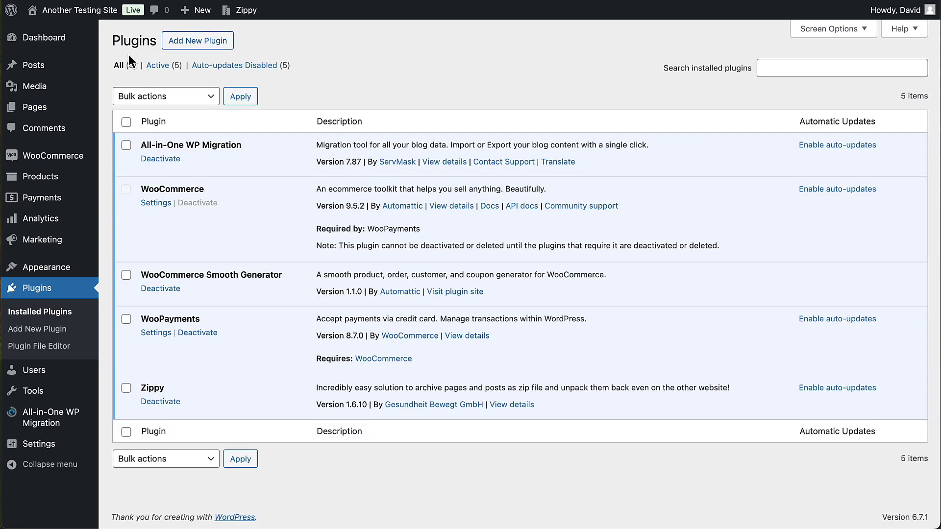
Open All Posts, select every post, review the list, then deselect them.
mouse_move(83, 68)
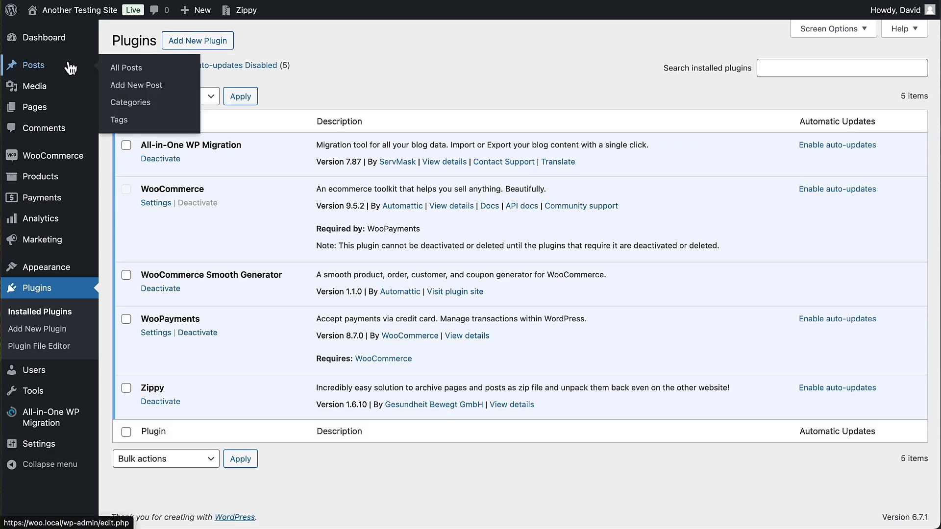
click(120, 68)
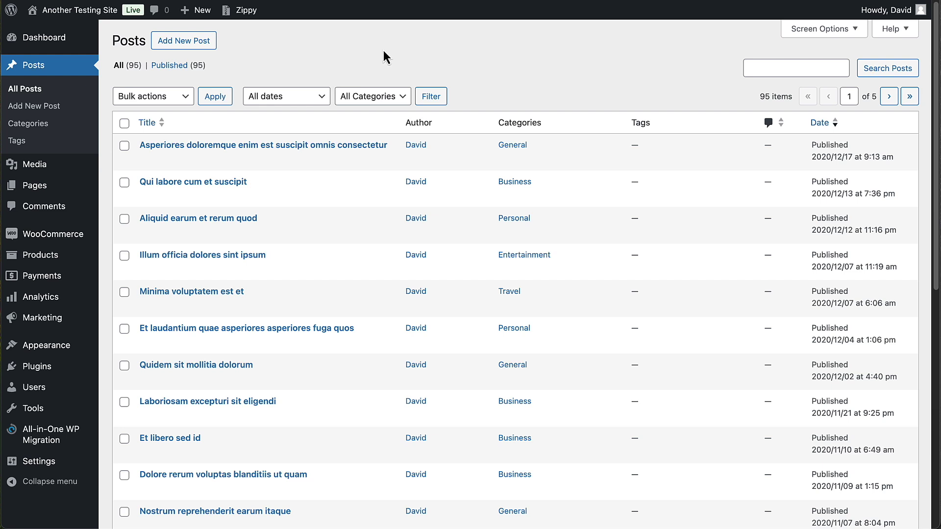
click(124, 123)
scroll(222, 120, down, 3)
scroll(226, 121, down, 3)
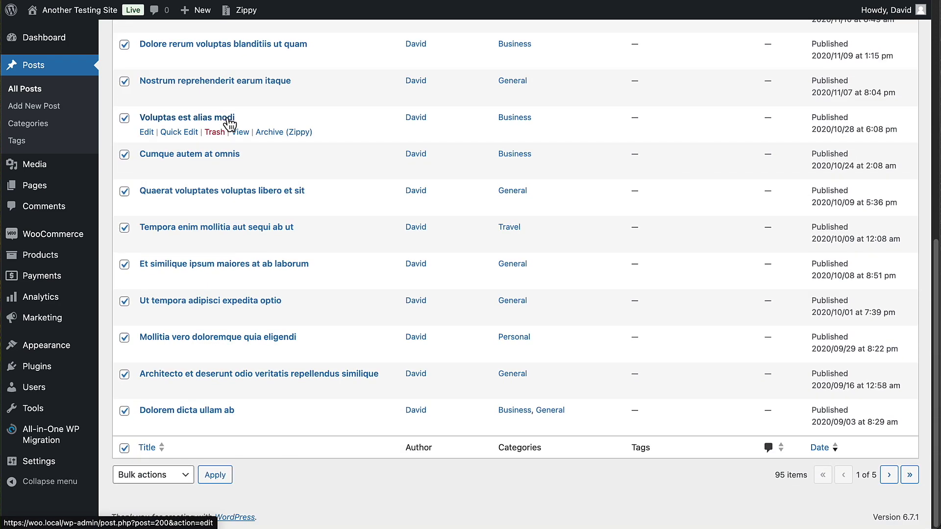
scroll(229, 123, up, 10)
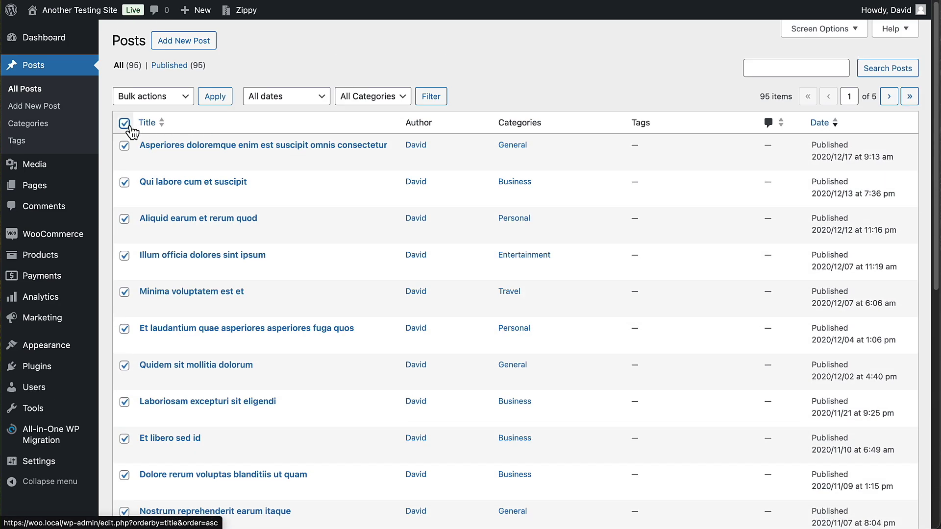
click(125, 126)
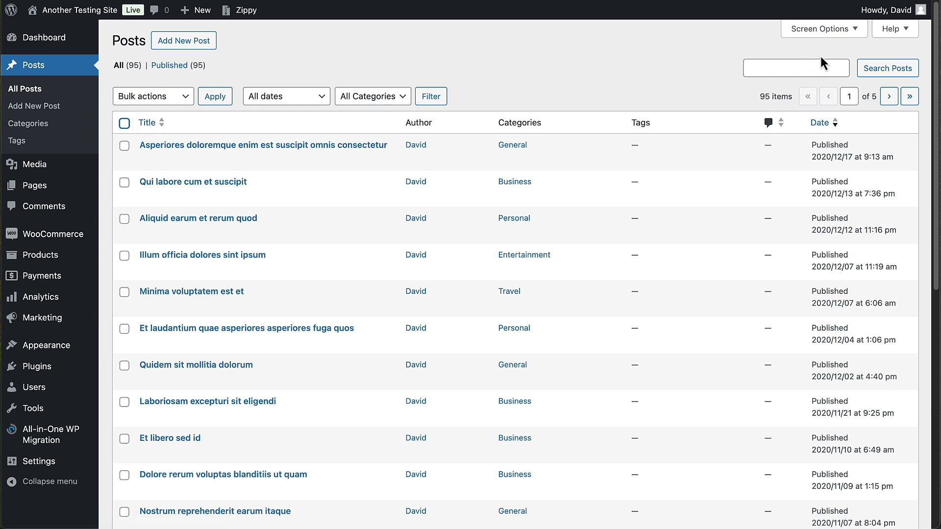
Set Screen Options to show 100 posts per page instead of 20.
click(831, 32)
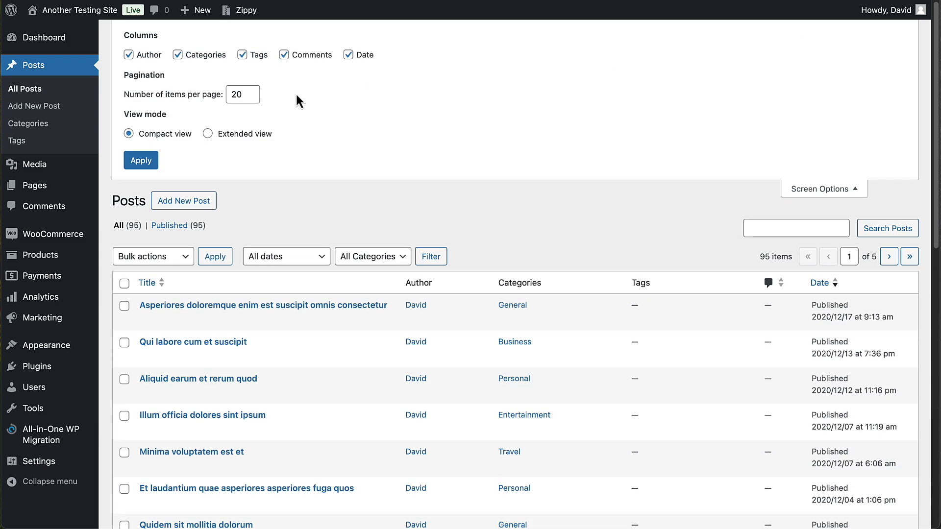
drag(237, 94, 227, 96)
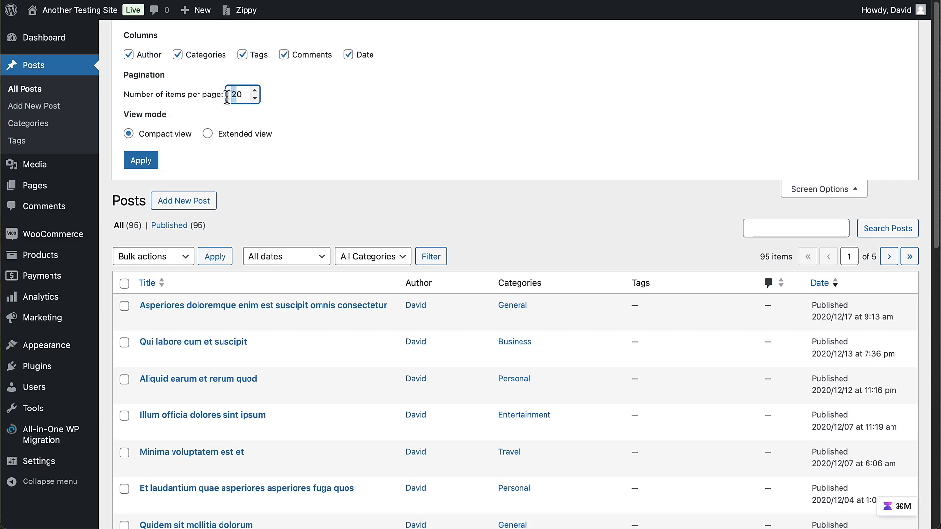
text(100)
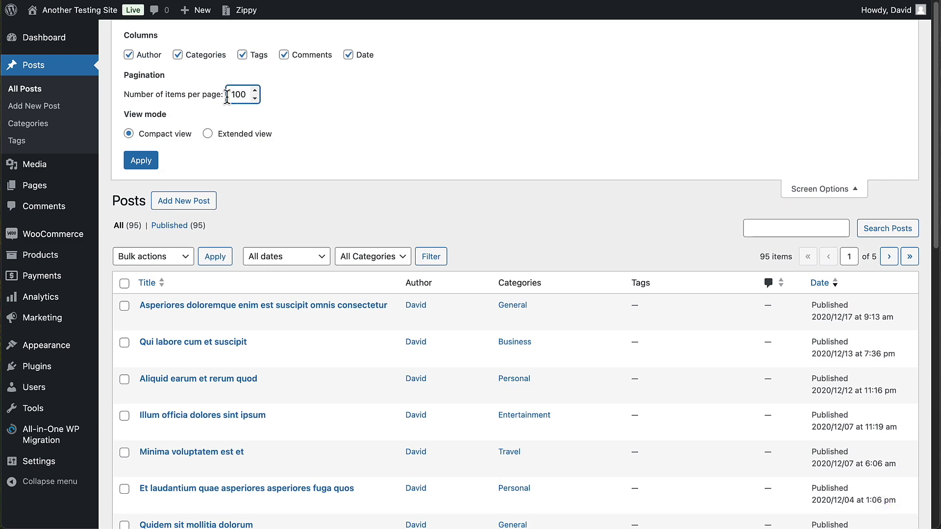
click(147, 162)
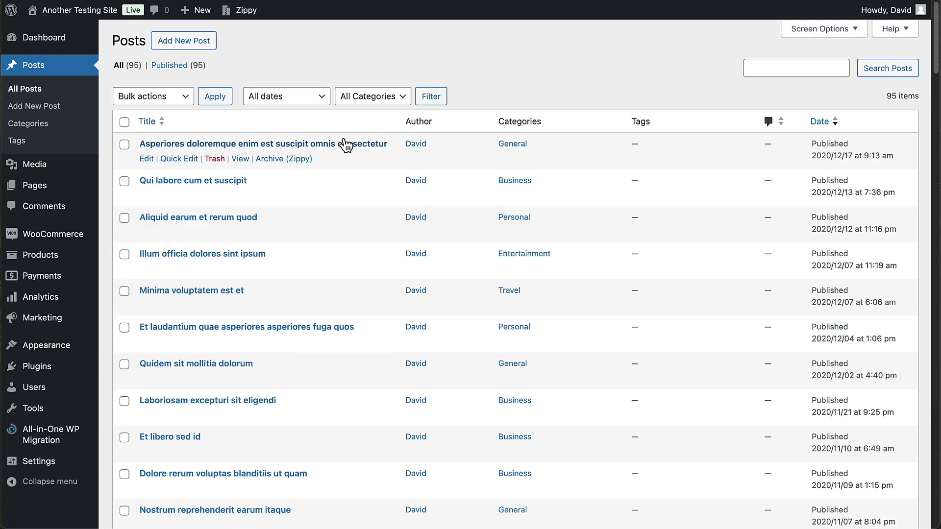
Select all 95 posts and apply the Archive (Zippy) bulk action.
click(130, 123)
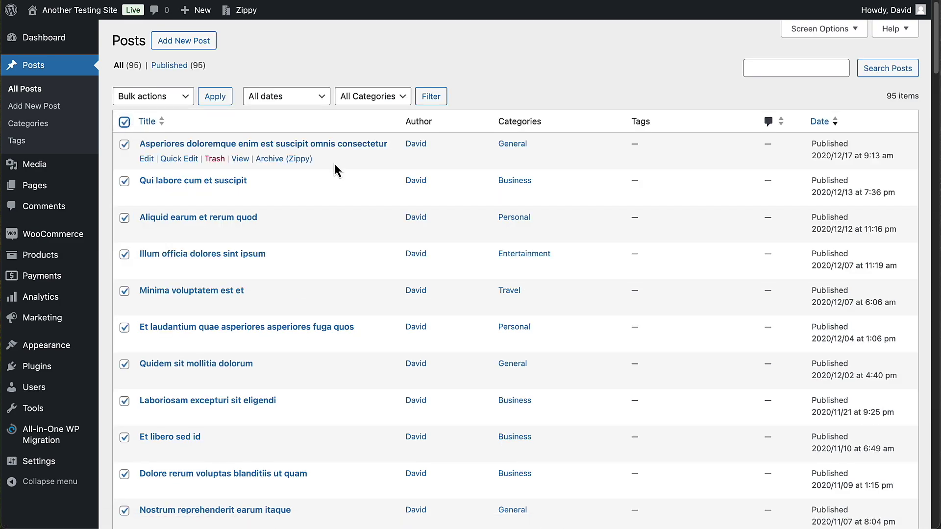
scroll(334, 164, down, 10)
scroll(334, 170, down, 15)
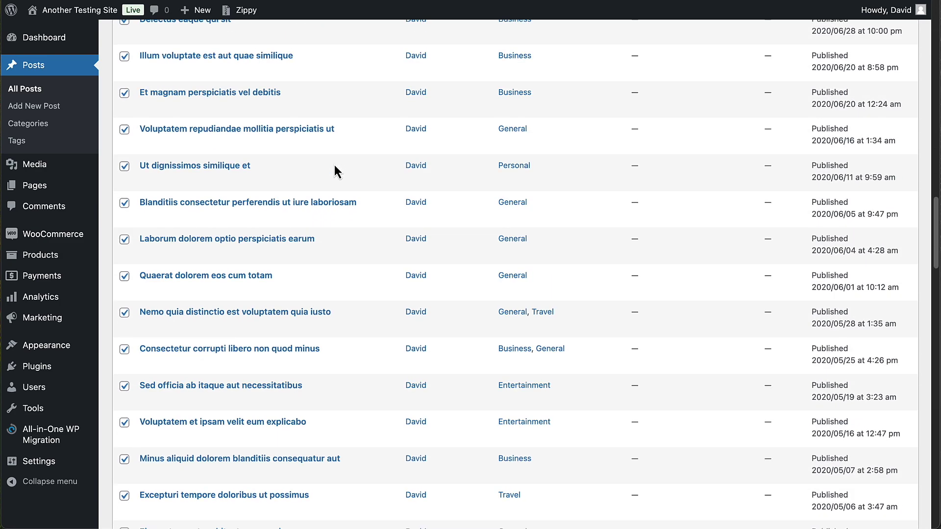
scroll(334, 170, up, 20)
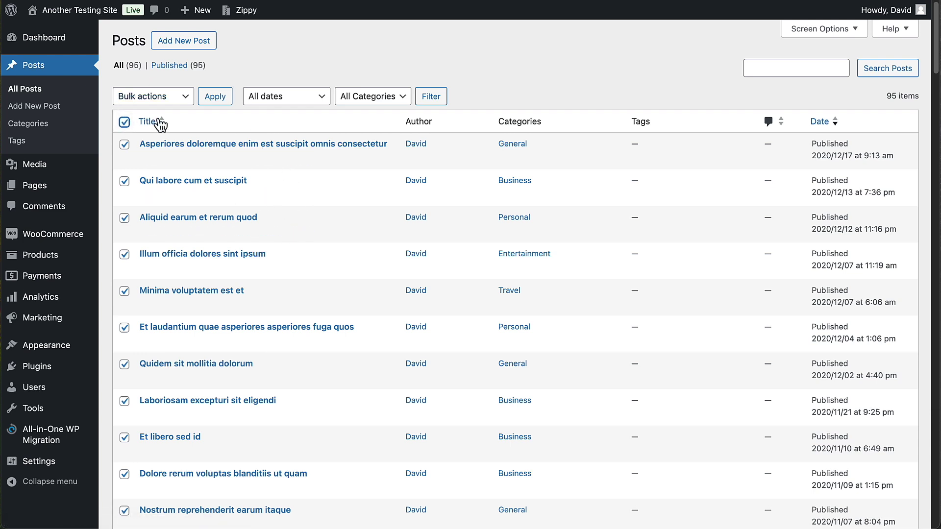
click(163, 100)
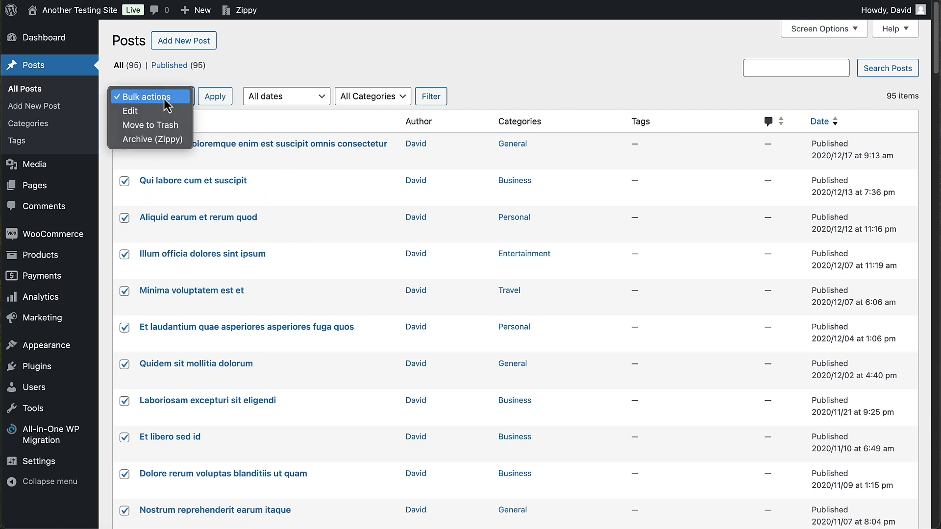
click(150, 141)
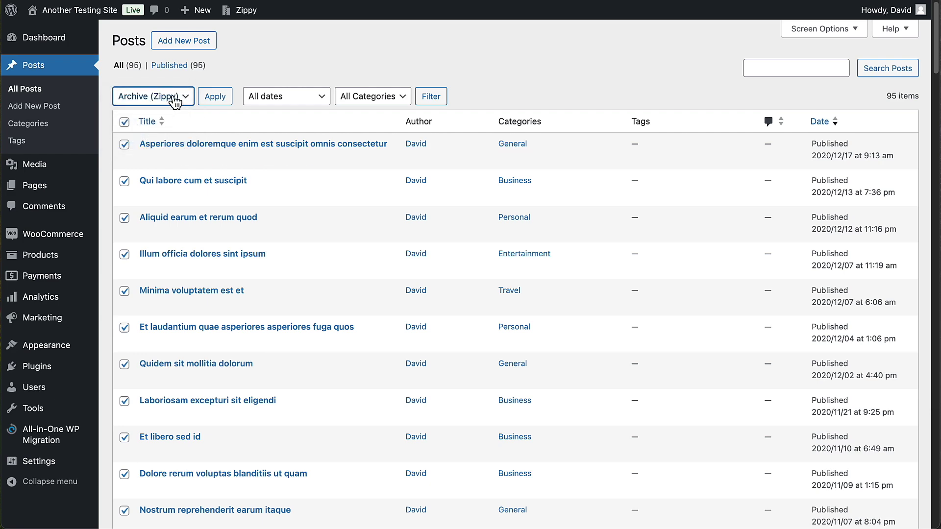
click(218, 100)
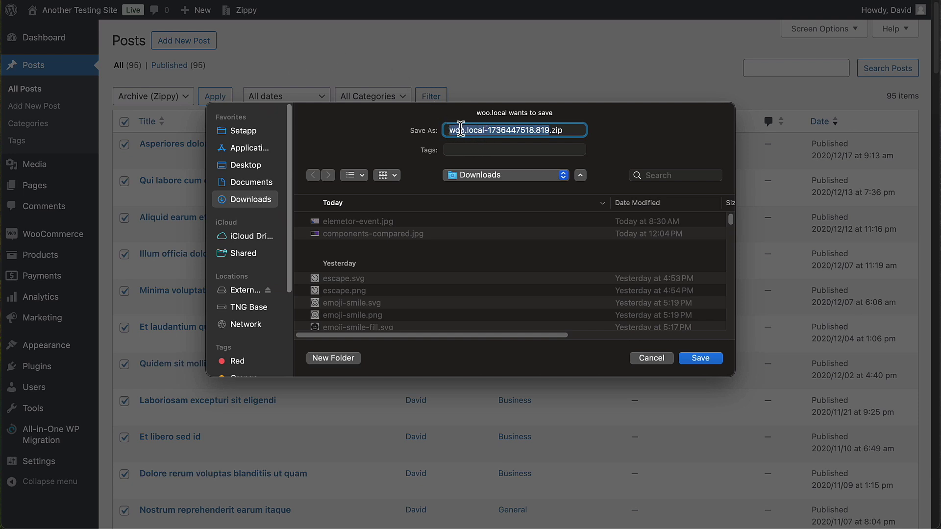
Save the archive to Downloads as demo-post-data-1736447518.819.zip, replacing 'woo.local' in the name.
click(485, 130)
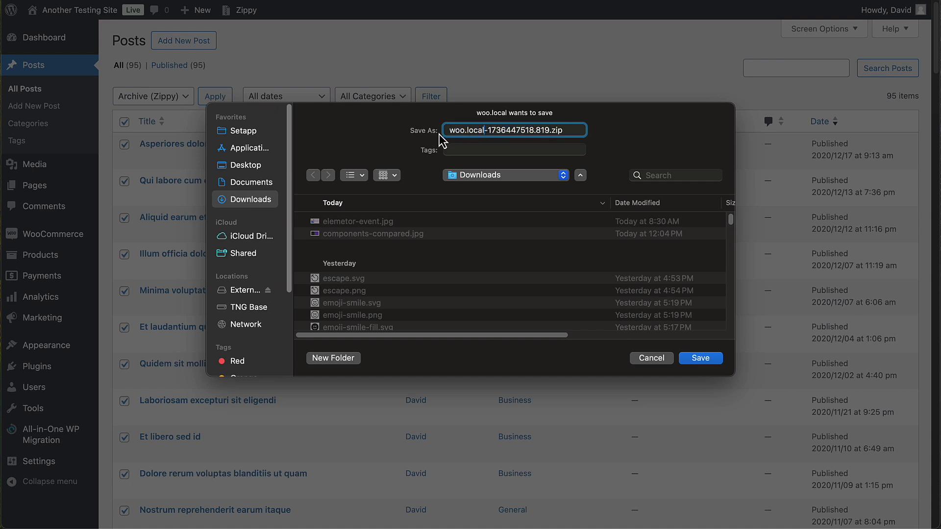
double_click(476, 130)
text(demo-po)
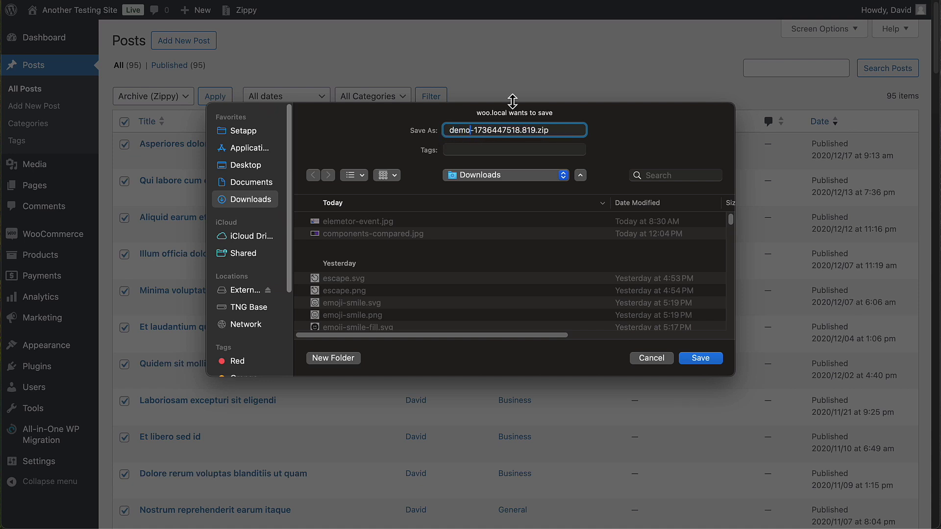
text(st-data)
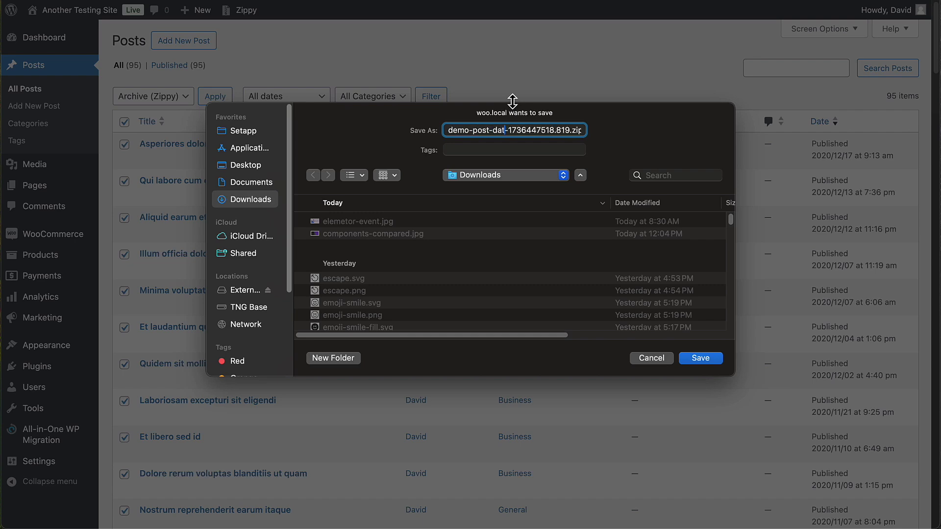
click(701, 359)
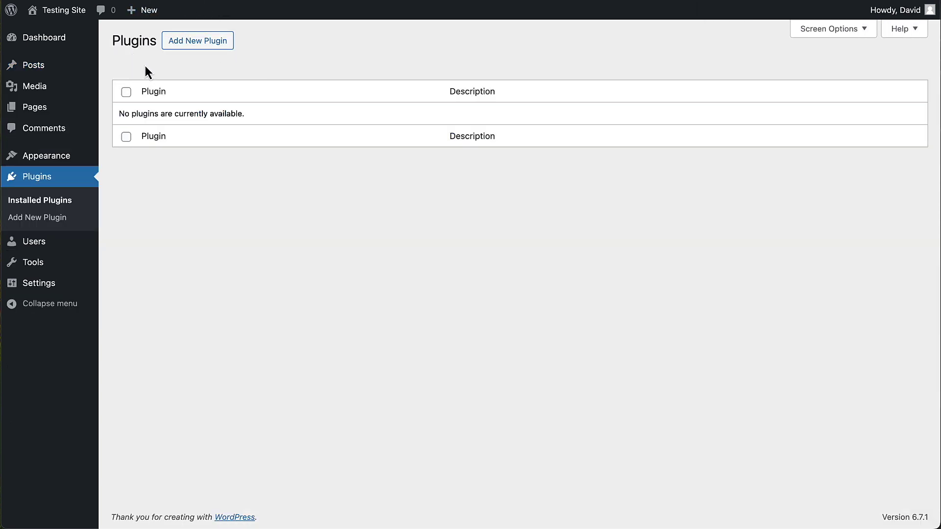
Search 'zippy' under Add New Plugin, then install and activate Zippy on Testing Site.
click(208, 49)
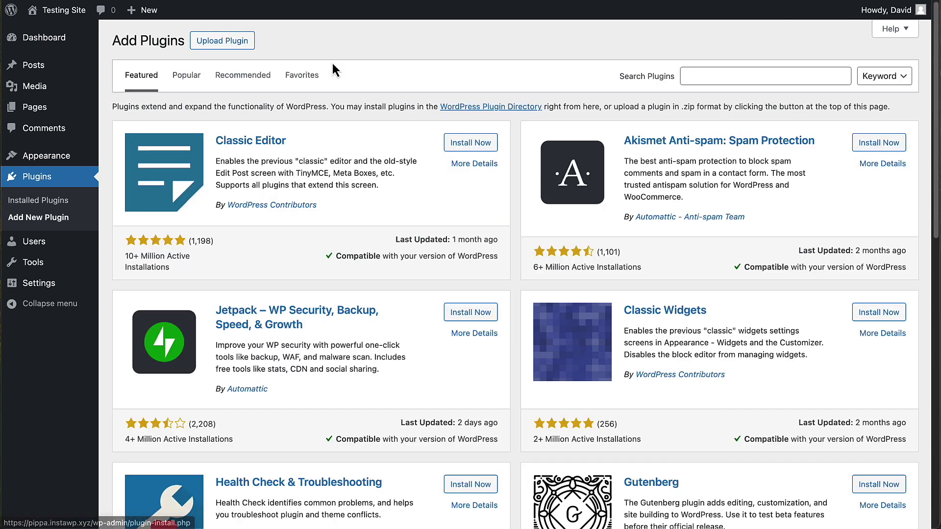
click(706, 75)
text(zippy)
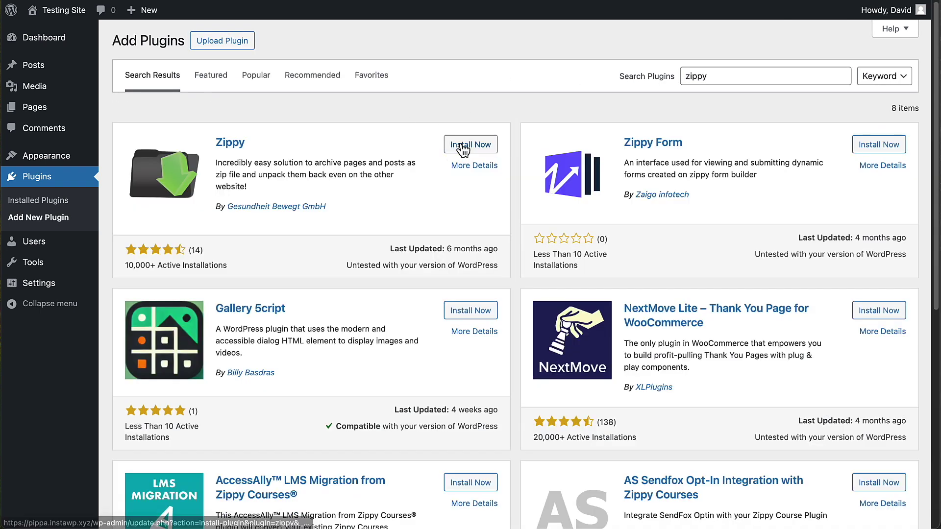
click(463, 146)
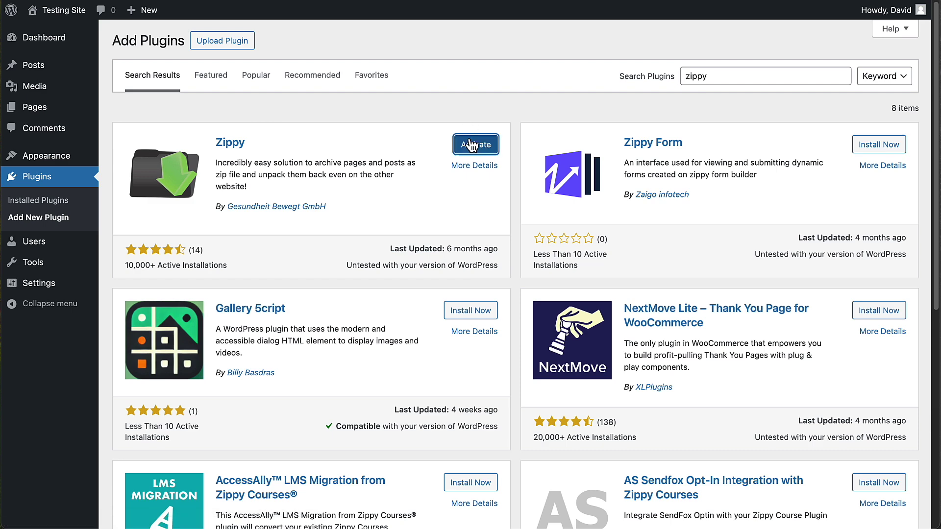
click(471, 144)
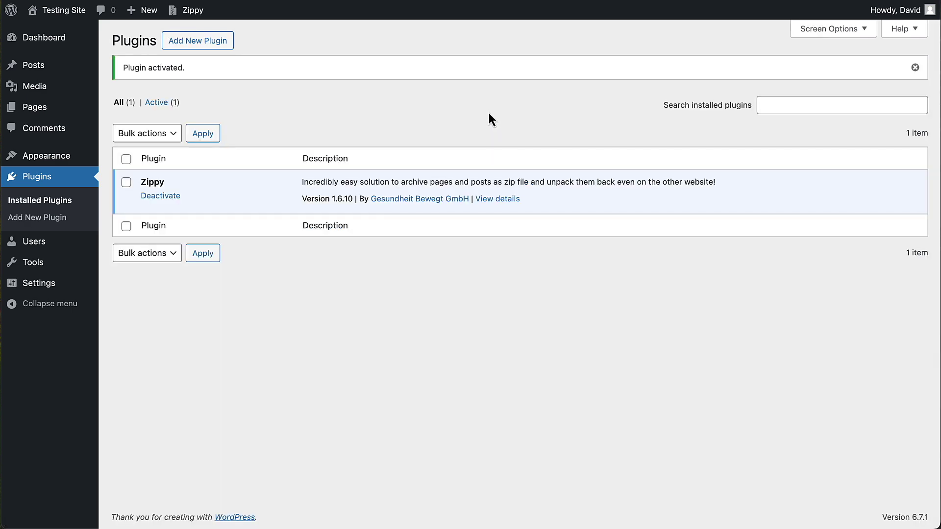
From All Posts, open the Zippy import and choose the demo-post-data zip archive.
mouse_move(43, 69)
click(126, 68)
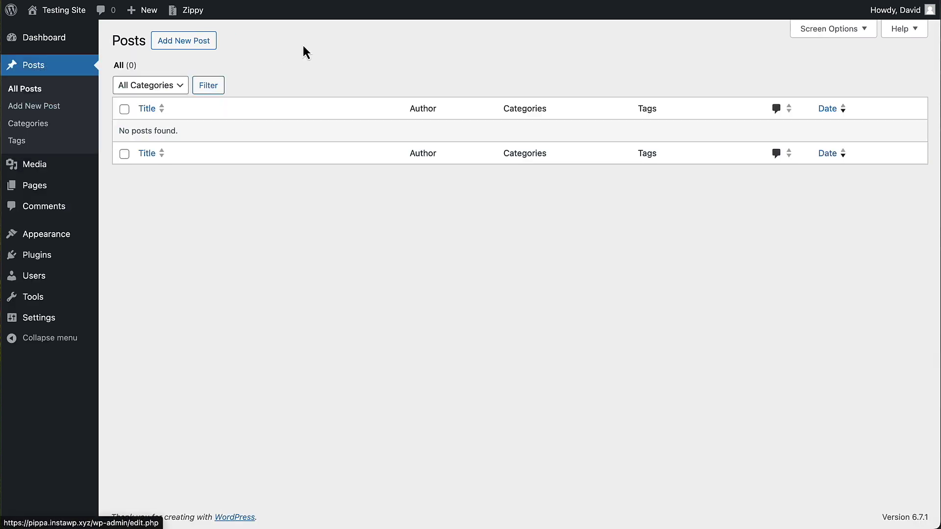
click(198, 14)
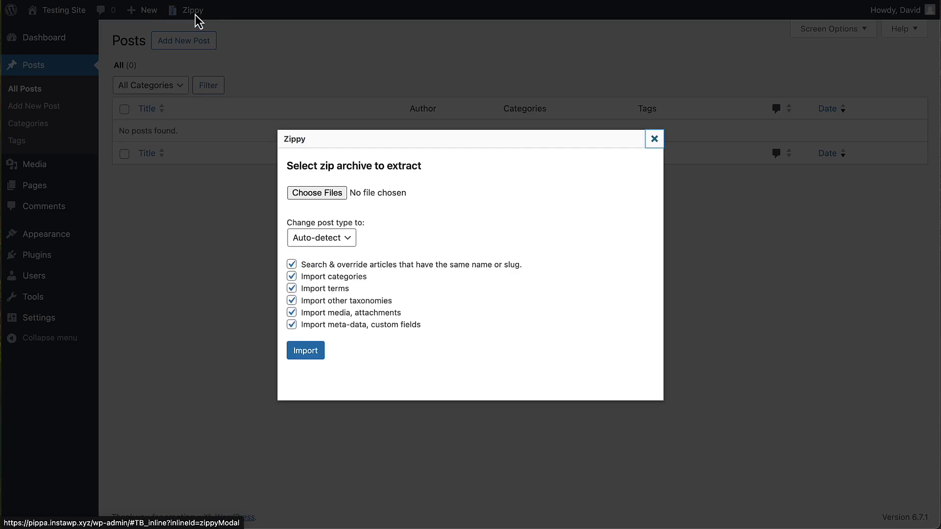
click(330, 192)
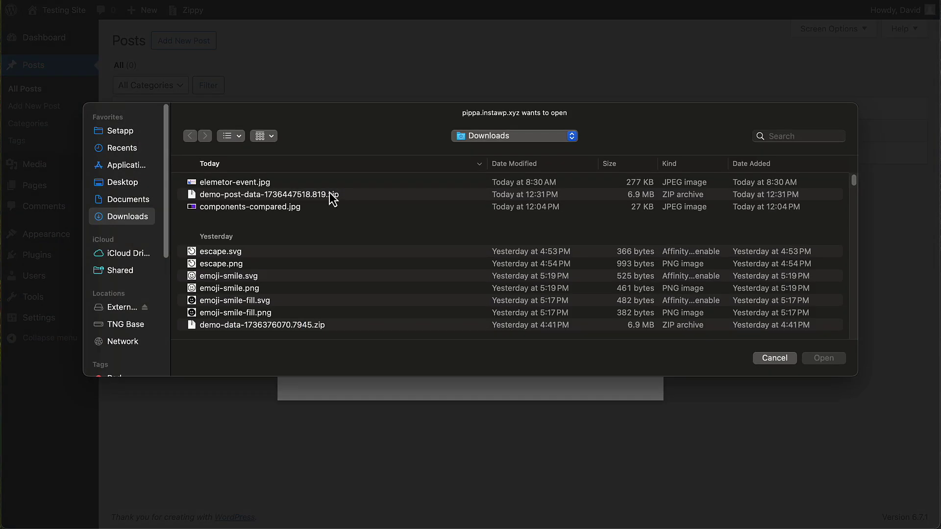
click(264, 194)
click(821, 358)
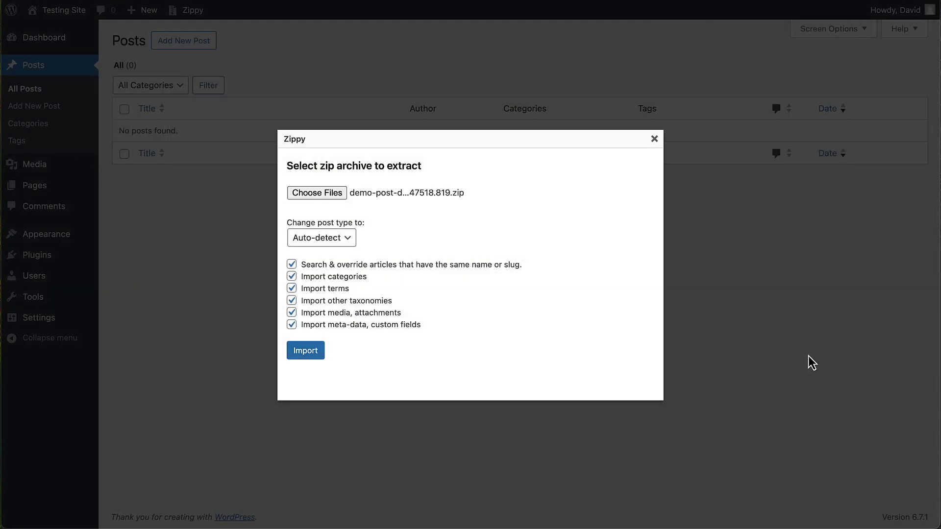
Set the import post type to Posts and start the import.
click(333, 241)
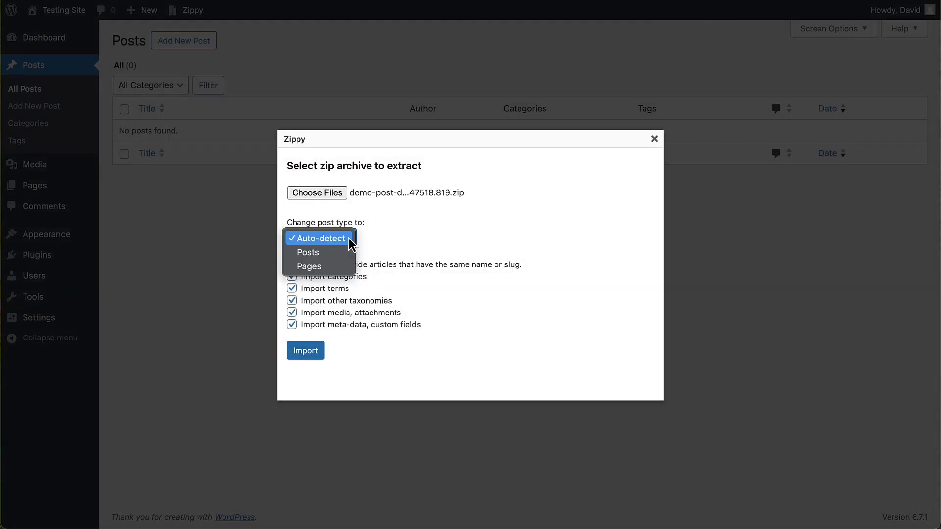
click(328, 251)
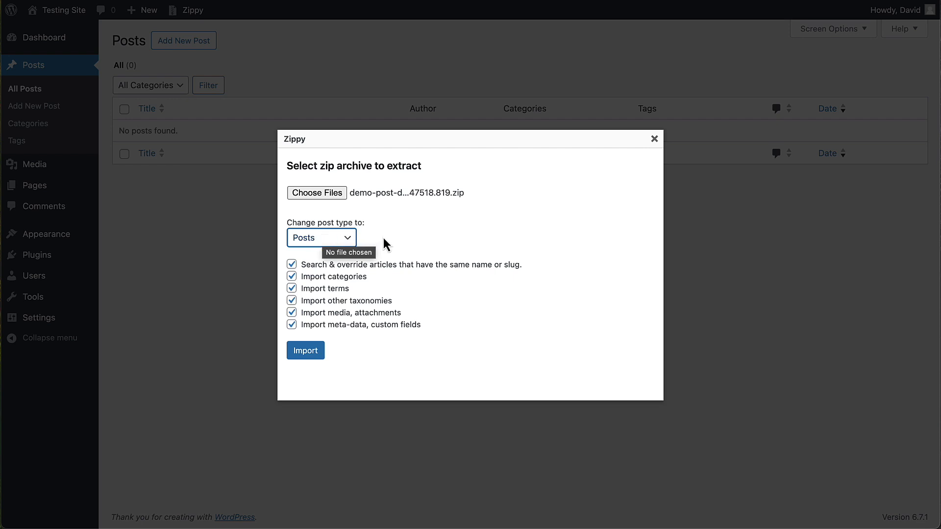
click(409, 249)
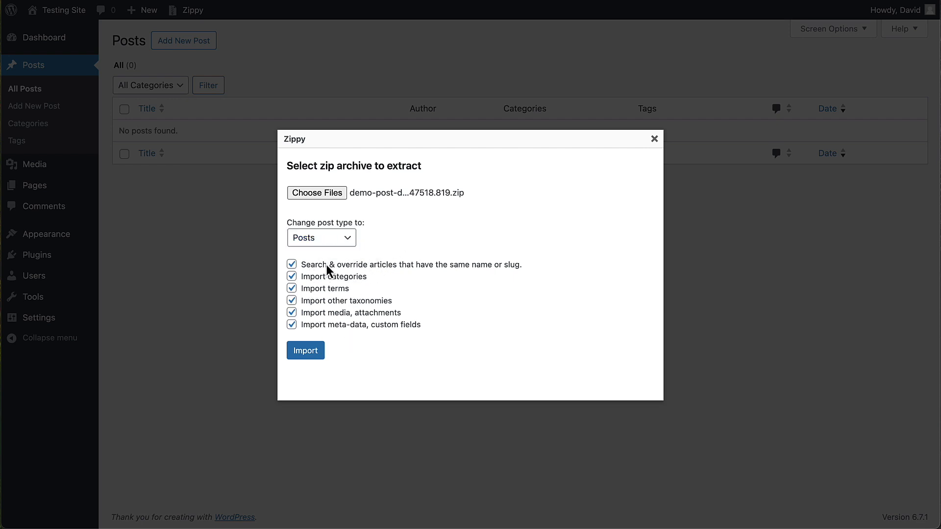
click(312, 351)
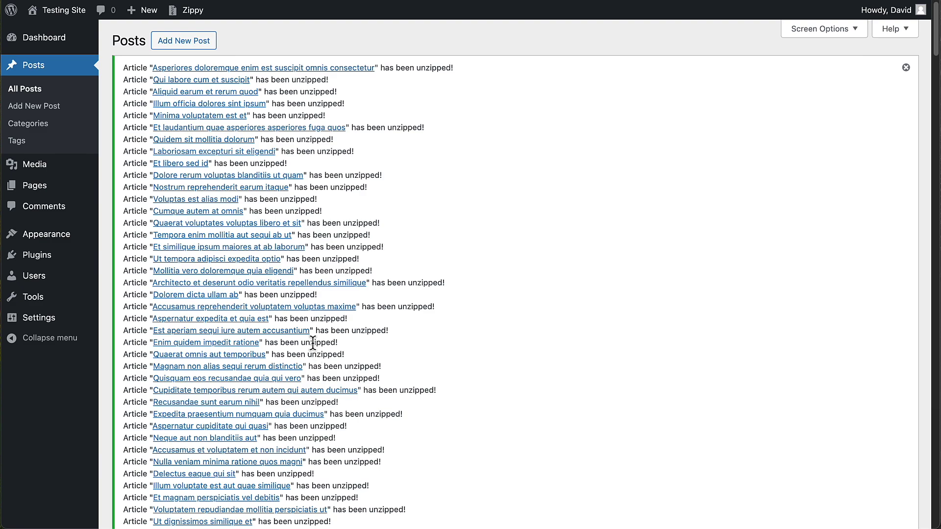
Scroll through the unzipped-articles notice and the Posts table to check the 95 imported posts.
scroll(483, 259, down, 20)
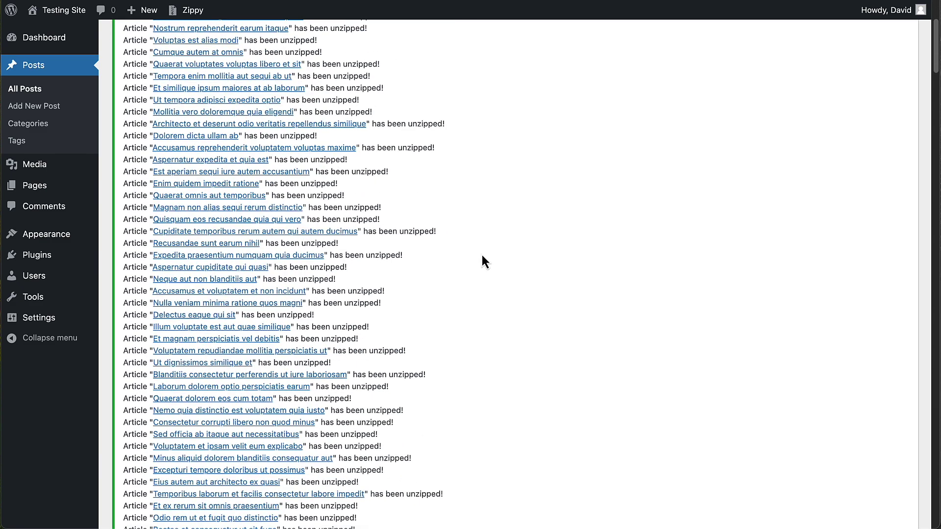
scroll(482, 257, down, 8)
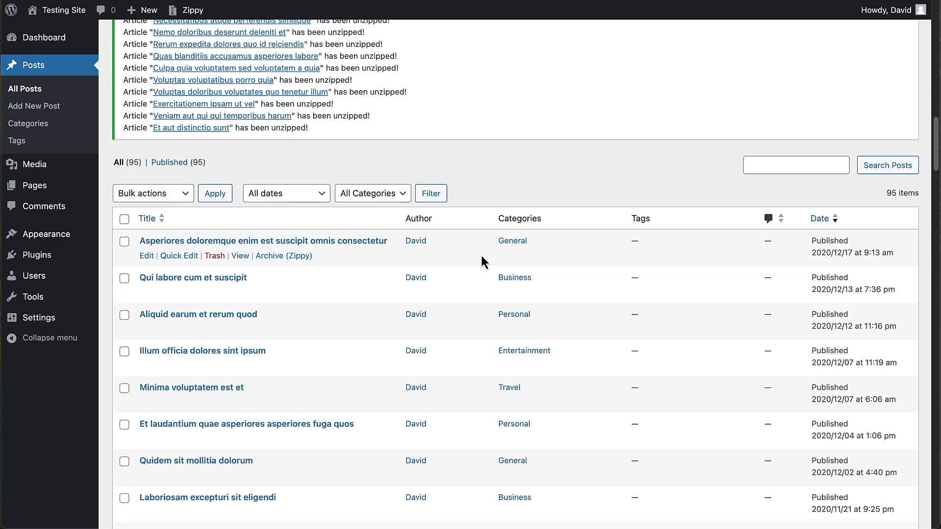
scroll(482, 256, up, 9)
scroll(481, 255, up, 18)
scroll(480, 251, down, 20)
scroll(480, 251, down, 10)
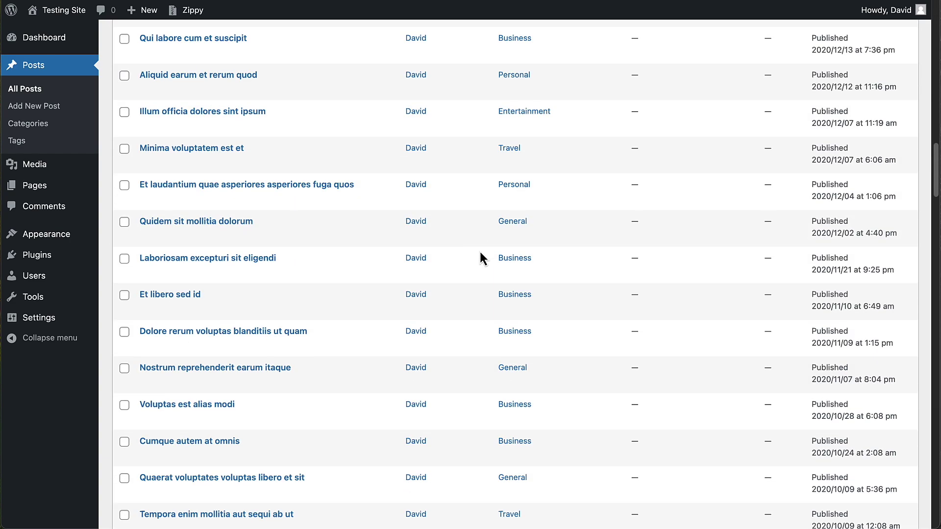
scroll(479, 249, up, 4)
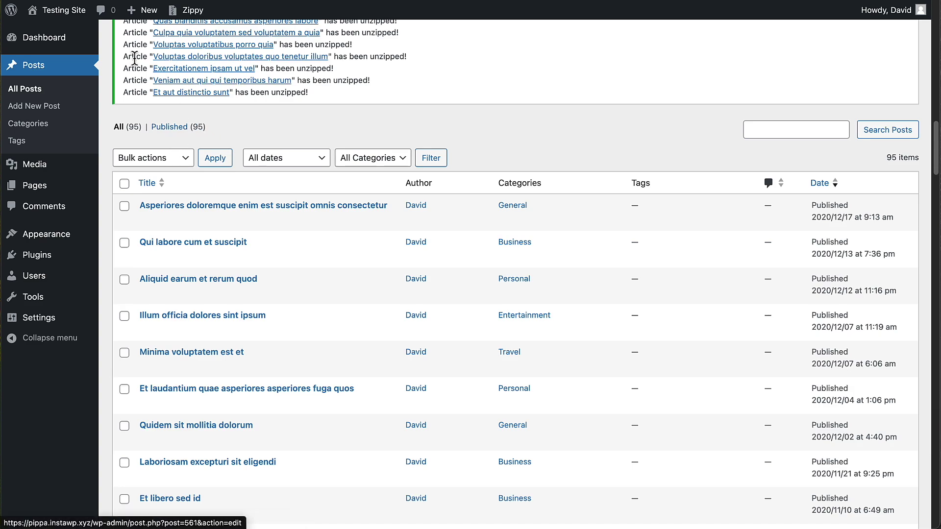
Visit the Testing Site's public home page and scroll through its grid of posts and back to the top.
click(63, 13)
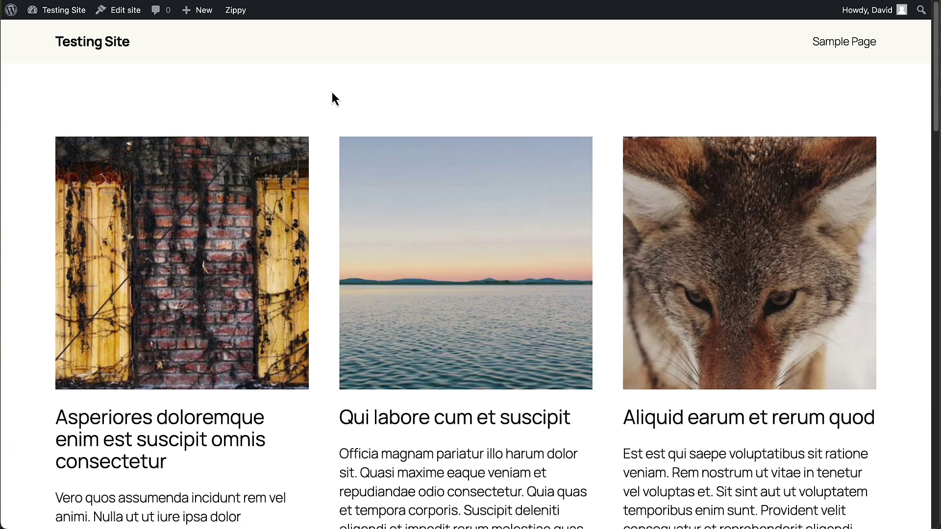
scroll(330, 93, down, 20)
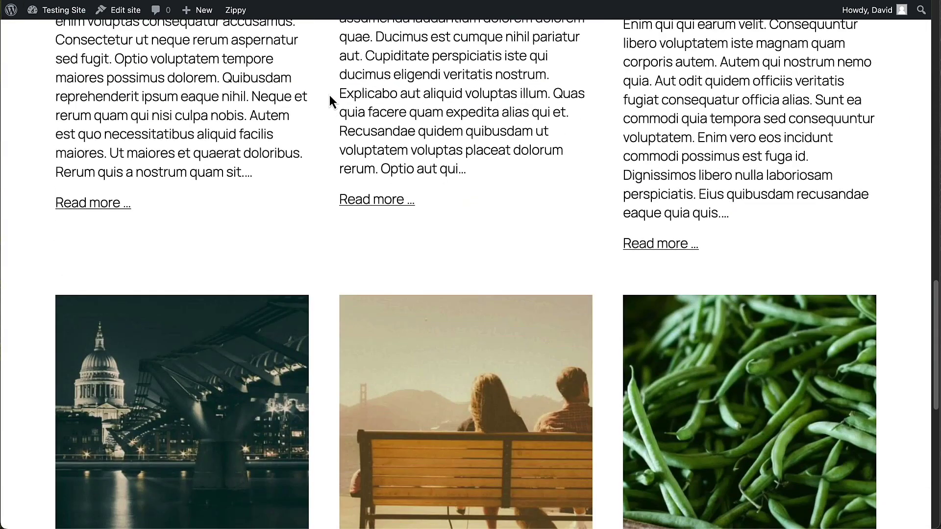
scroll(329, 95, up, 20)
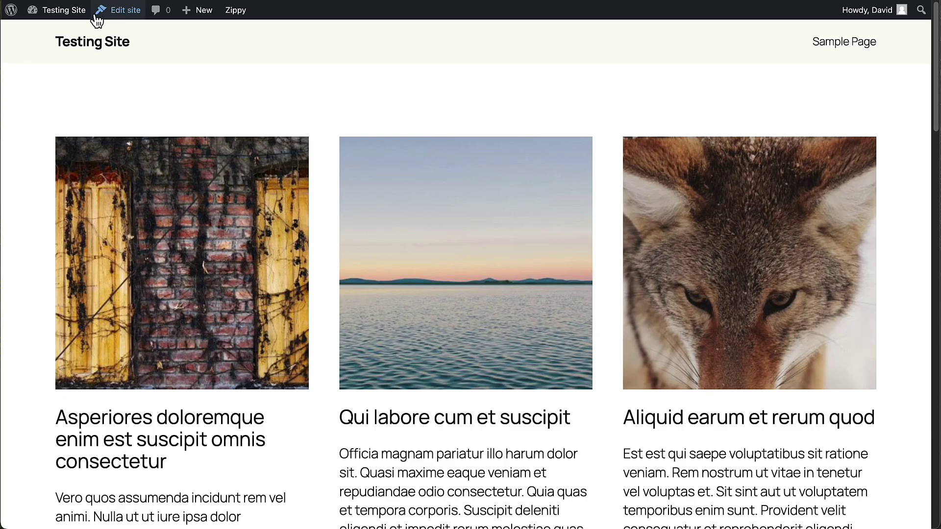
mouse_move(71, 15)
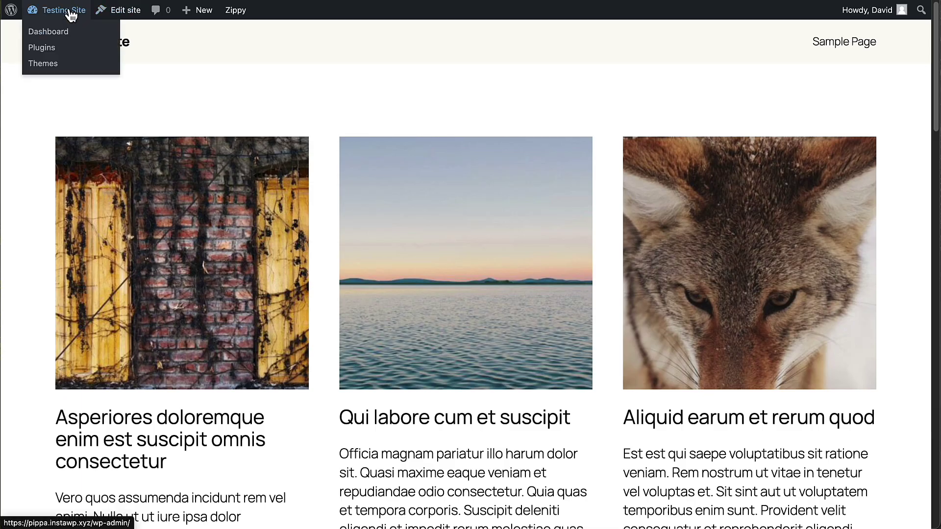
Search plugins for 'public post', then install and activate Public Post Preview.
click(44, 51)
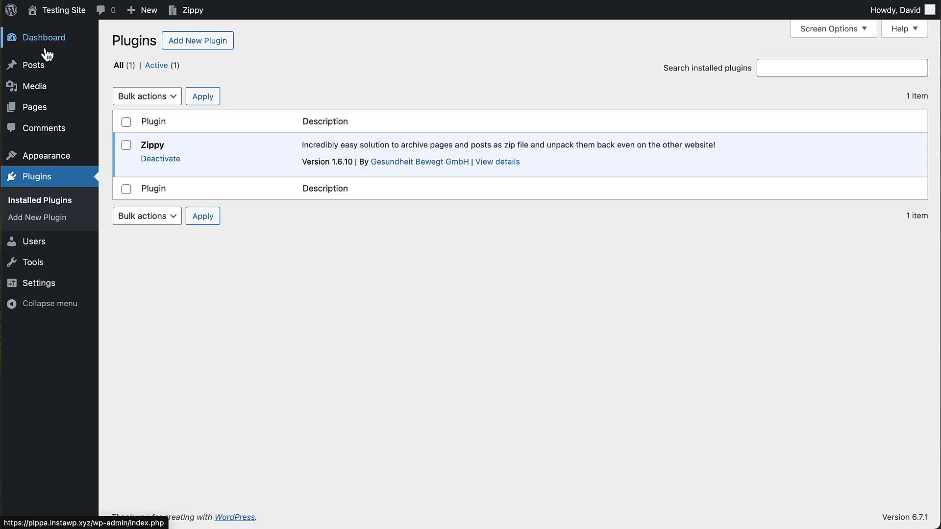
click(201, 49)
click(702, 76)
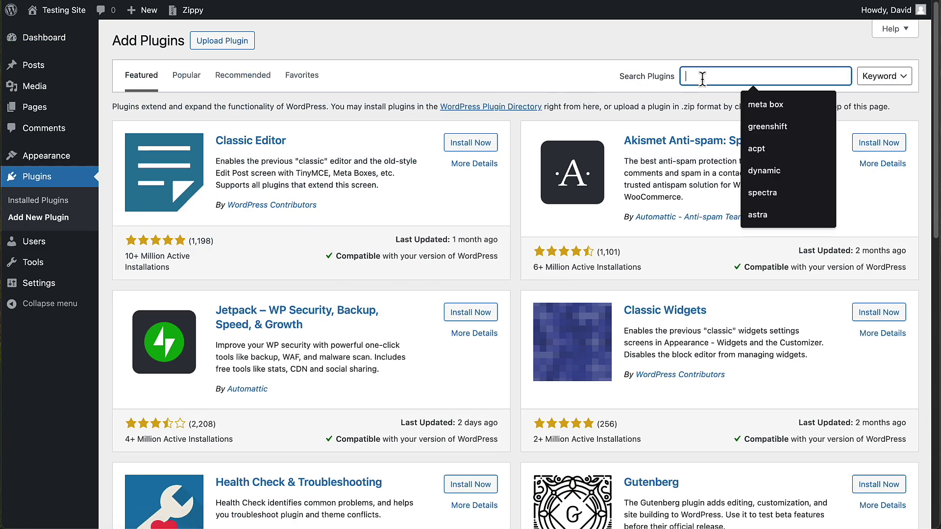
text(public post)
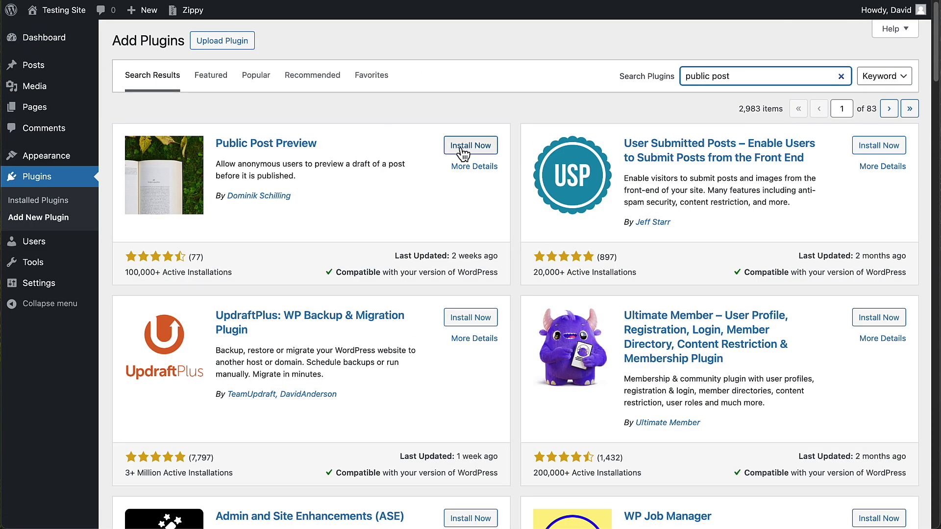
click(468, 147)
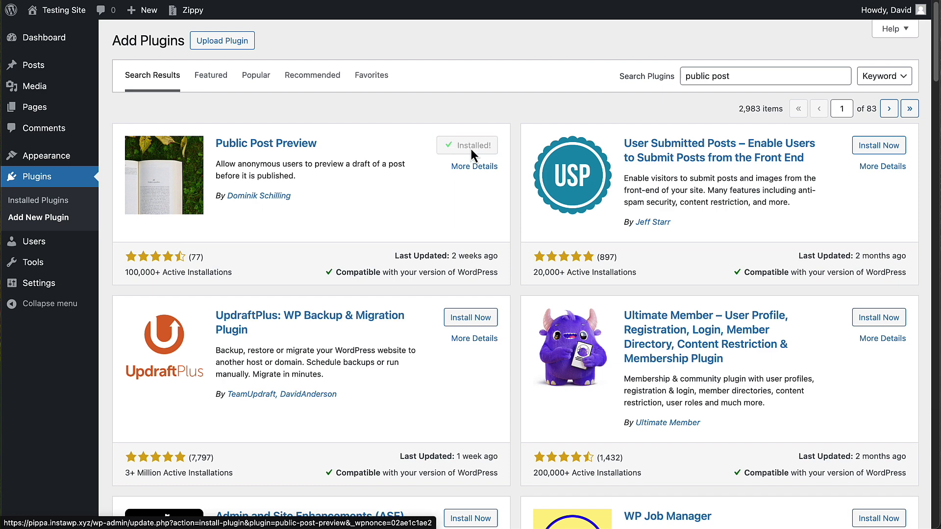
click(473, 153)
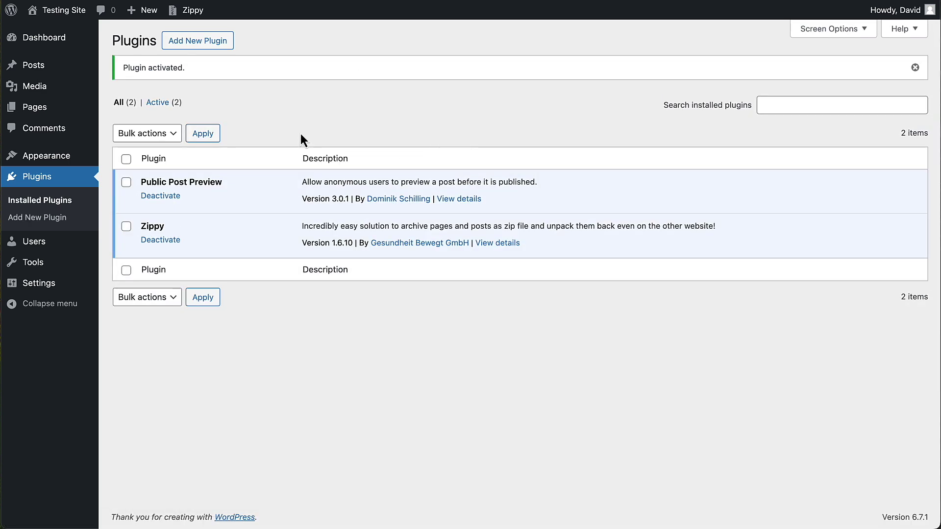
Quick-edit the first post, 'Asperiores doloremque enim est suscipit omnis consectetur', to Draft and open it in the editor.
mouse_move(86, 73)
click(120, 67)
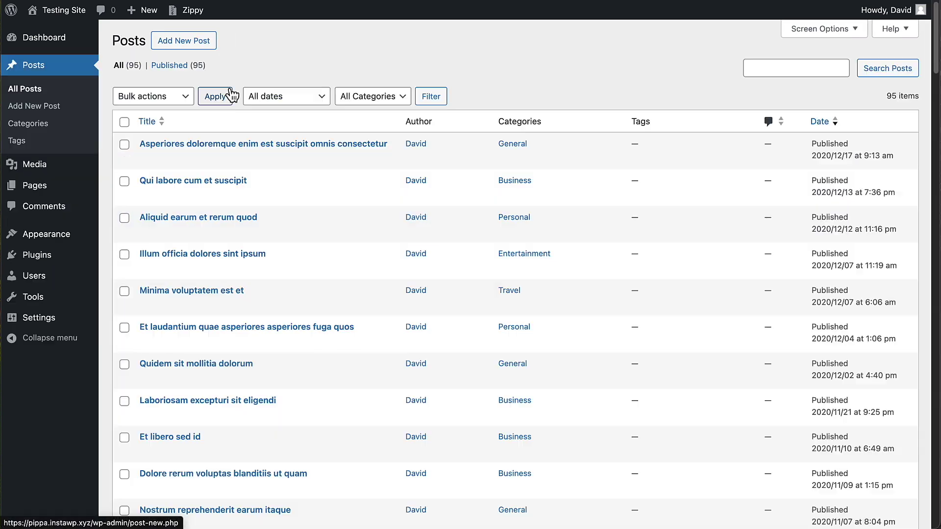
click(175, 159)
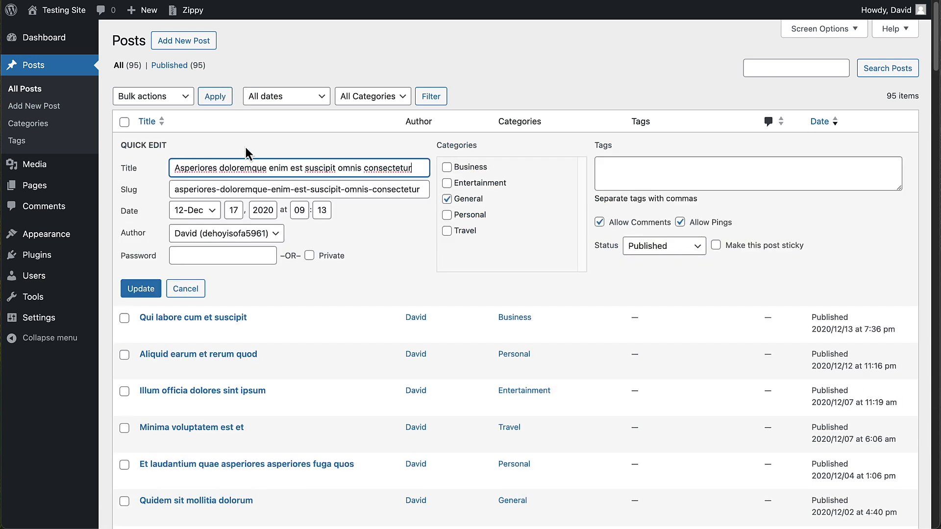
click(656, 242)
click(637, 275)
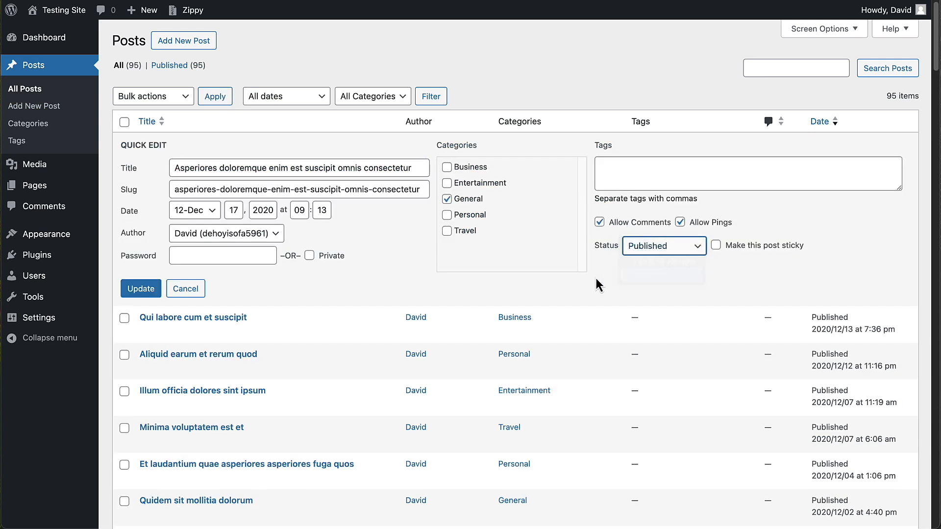
click(141, 288)
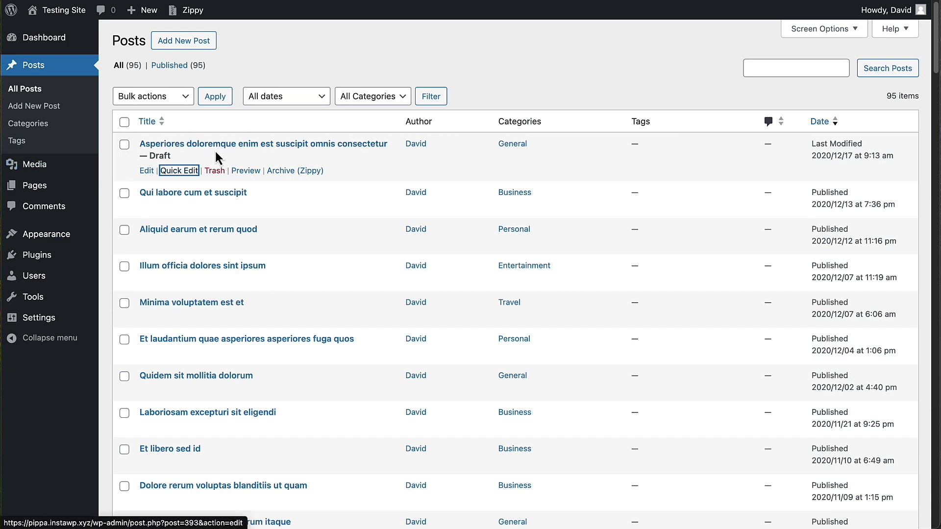
click(147, 170)
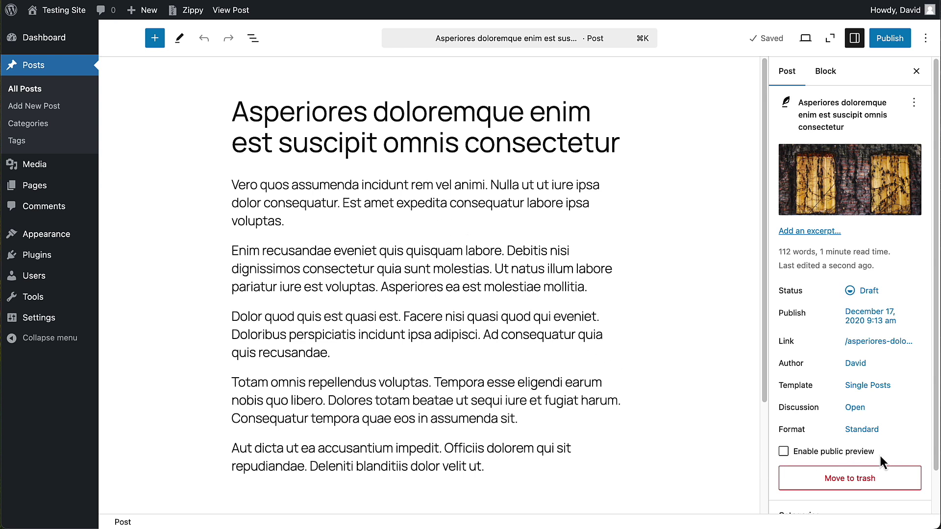
Enable public preview for the draft post and copy its preview link.
click(785, 453)
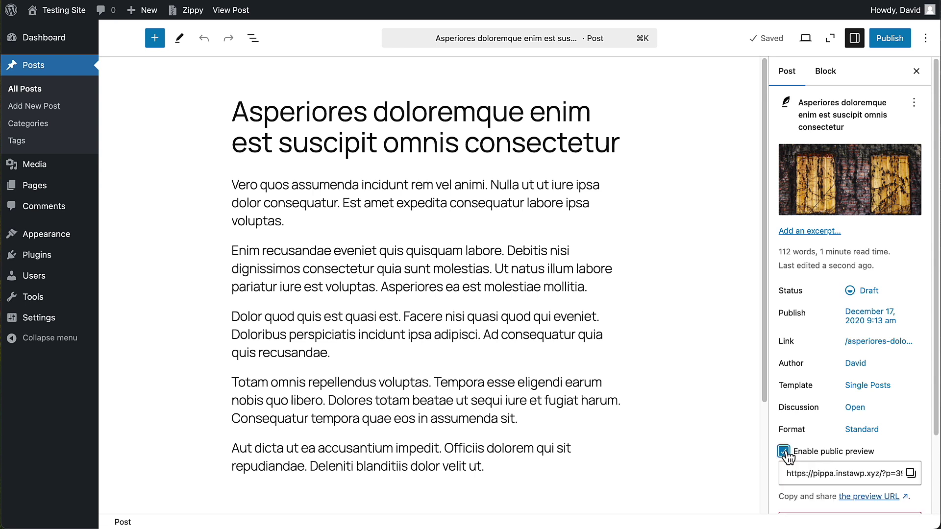
click(911, 473)
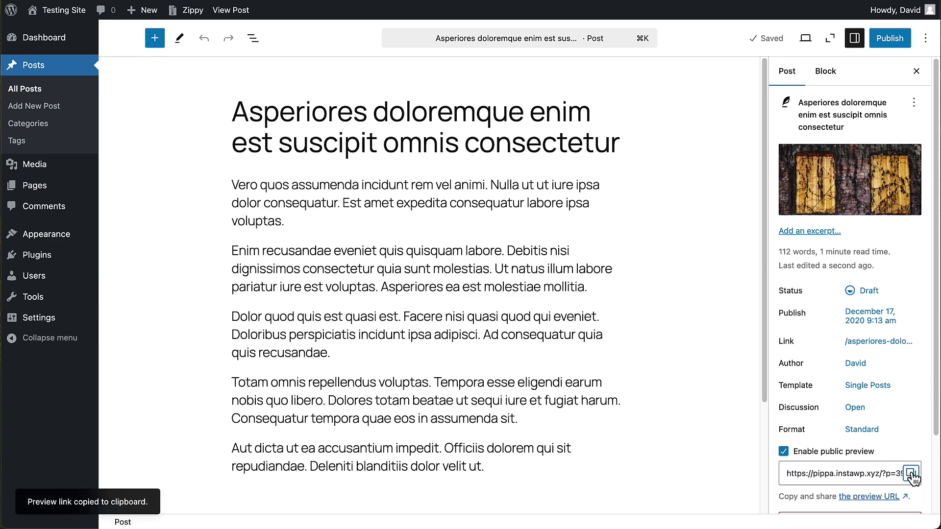
Paste the preview link into line 1 of a blank BBEdit document, then minimize BBEdit.
key(super+Tab)
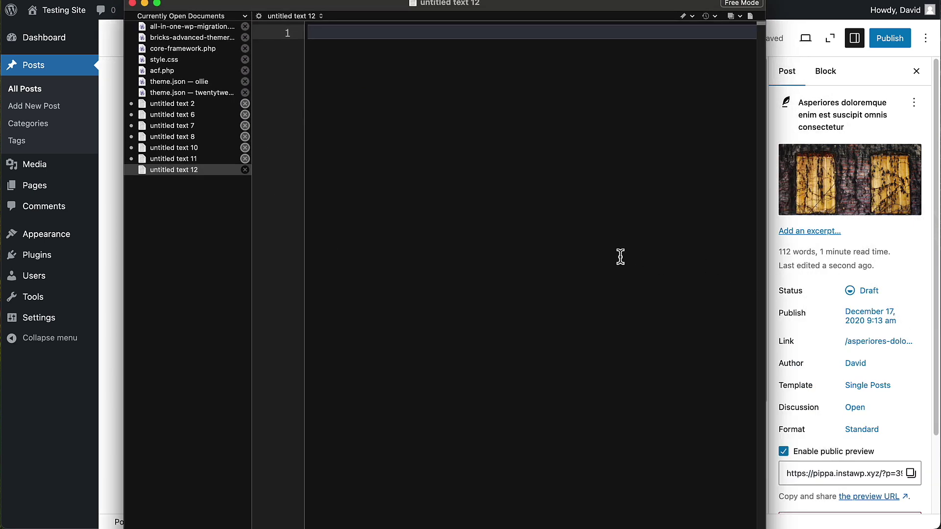
key(super+v)
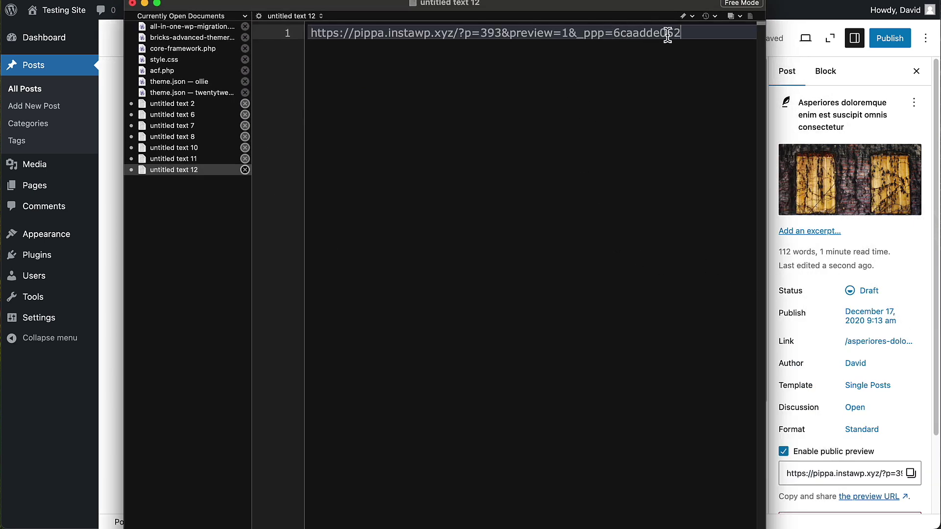
click(145, 4)
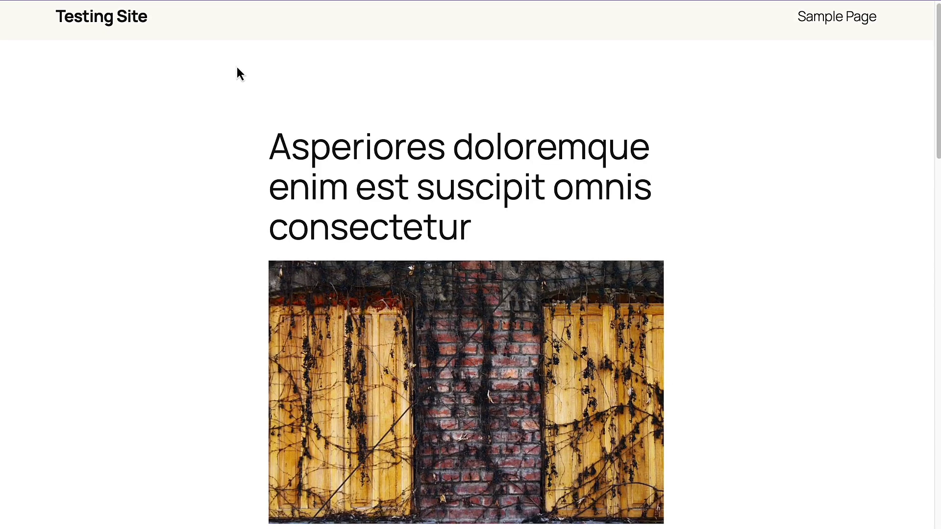
scroll(236, 66, down, 5)
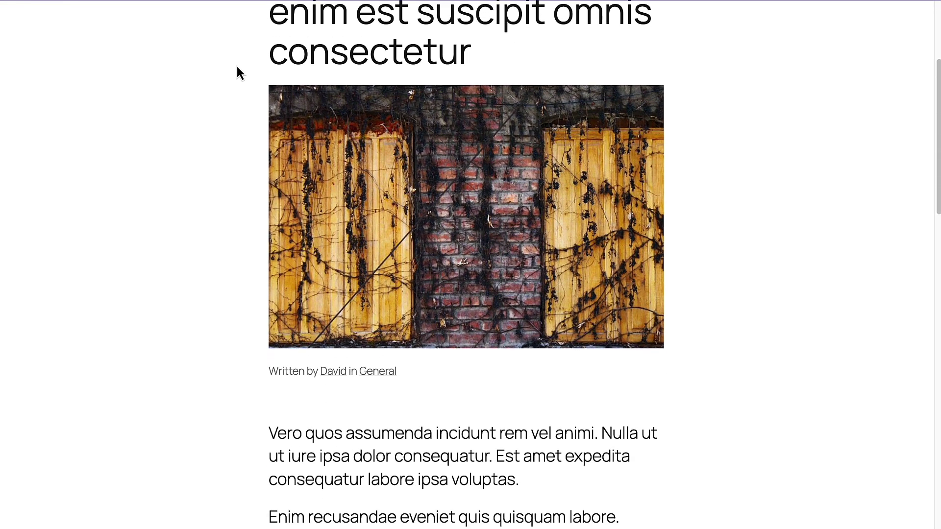
scroll(237, 67, down, 6)
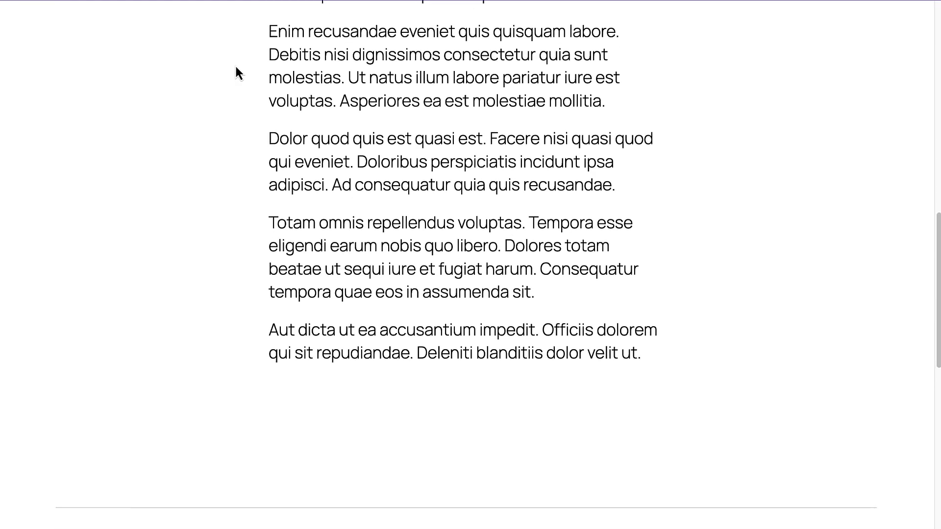
scroll(235, 72, up, 4)
scroll(234, 66, up, 8)
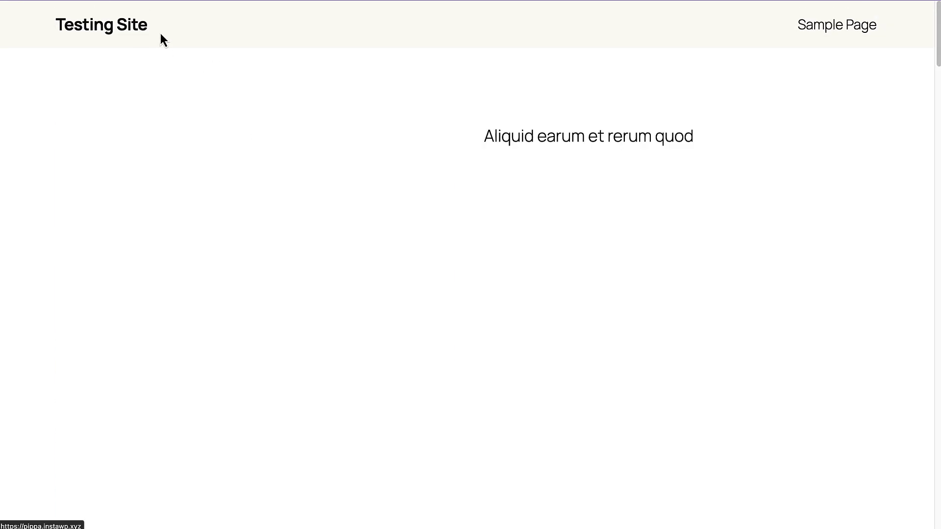
scroll(212, 51, down, 4)
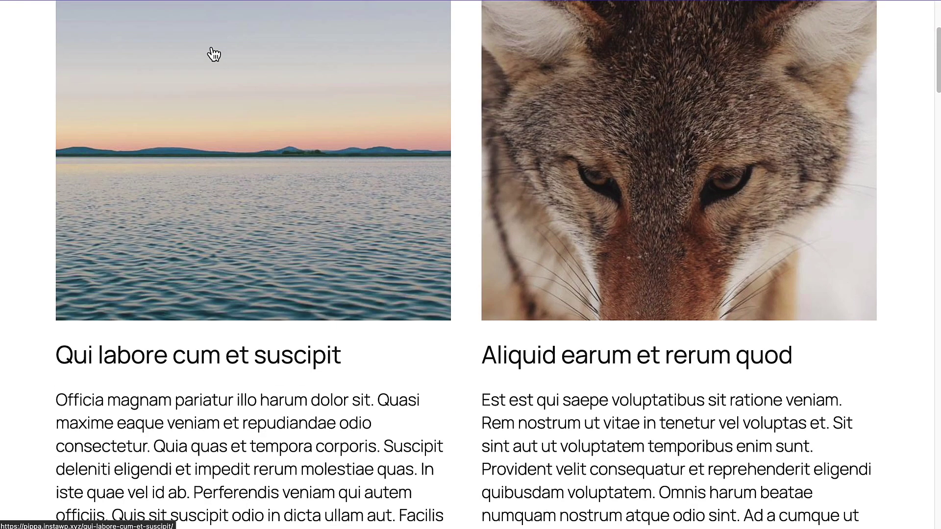
scroll(214, 53, up, 4)
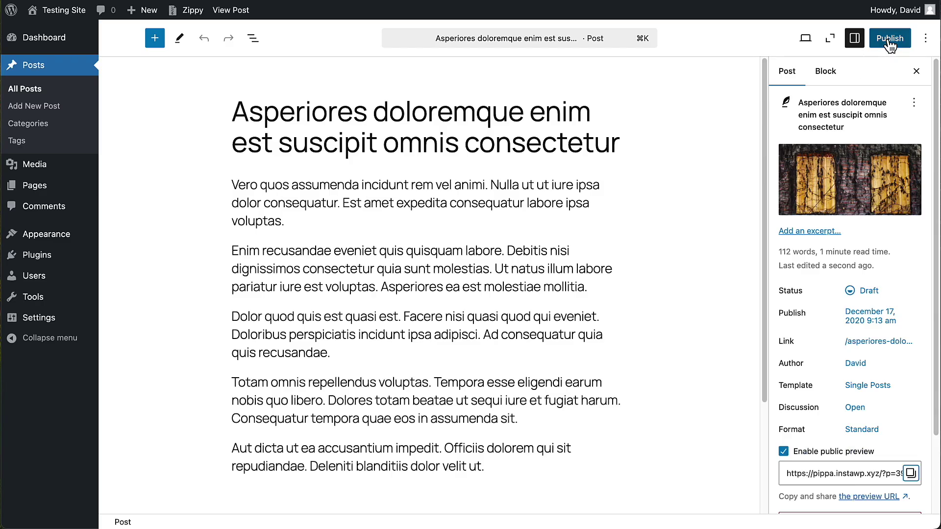
Publish the draft post, confirming in the pre-publish panel, then go to Installed Plugins.
click(888, 40)
click(888, 41)
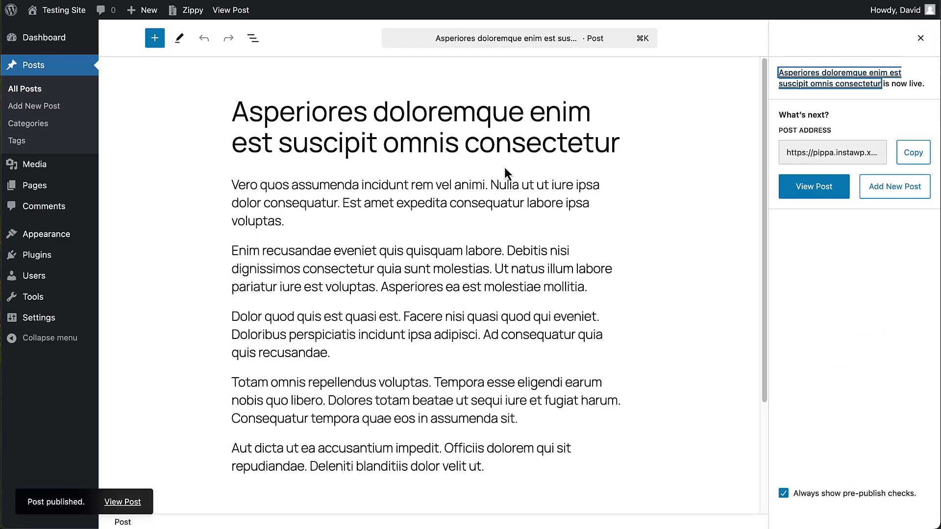
mouse_move(92, 257)
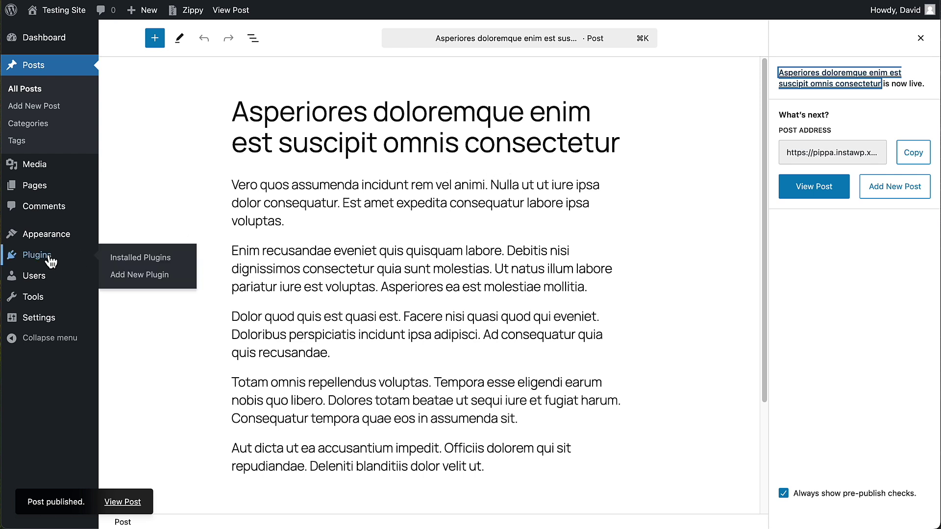
click(218, 257)
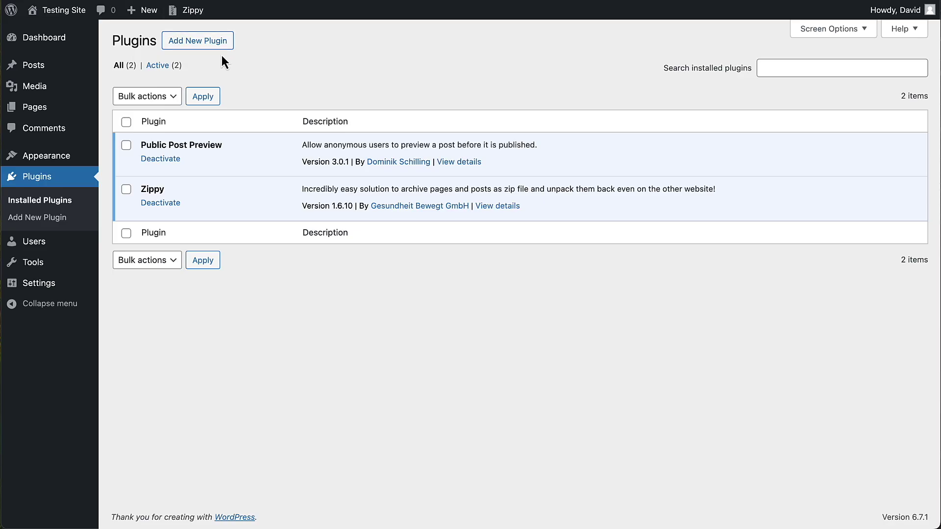
Install and activate the White Label CMS plugin from the Add New Plugin page.
click(216, 45)
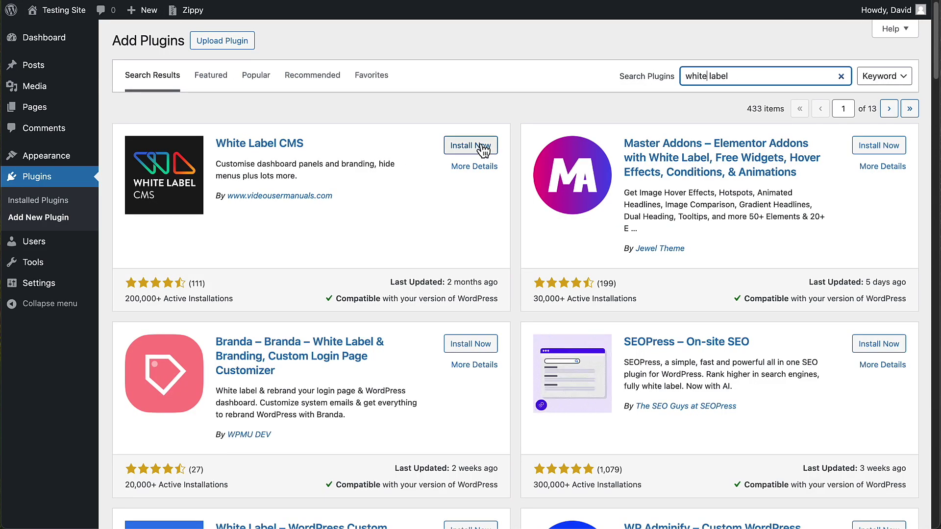
click(483, 146)
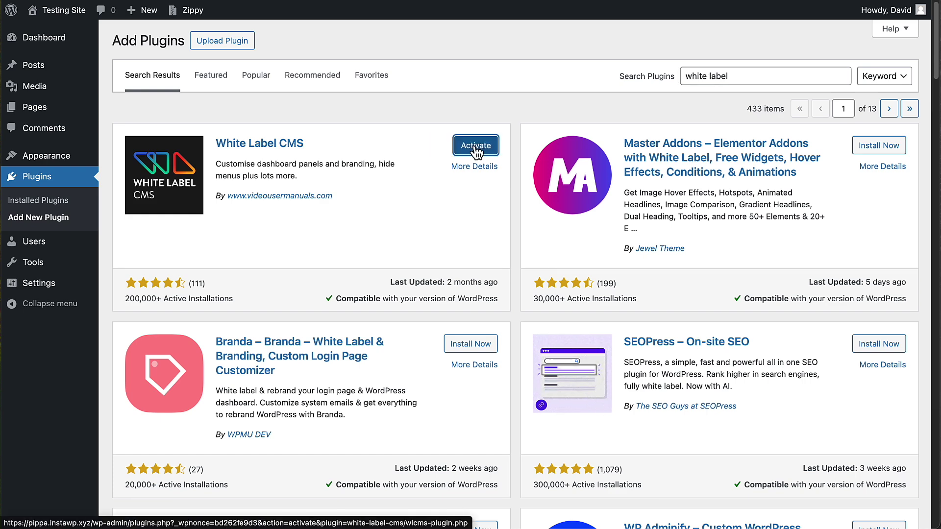
click(475, 146)
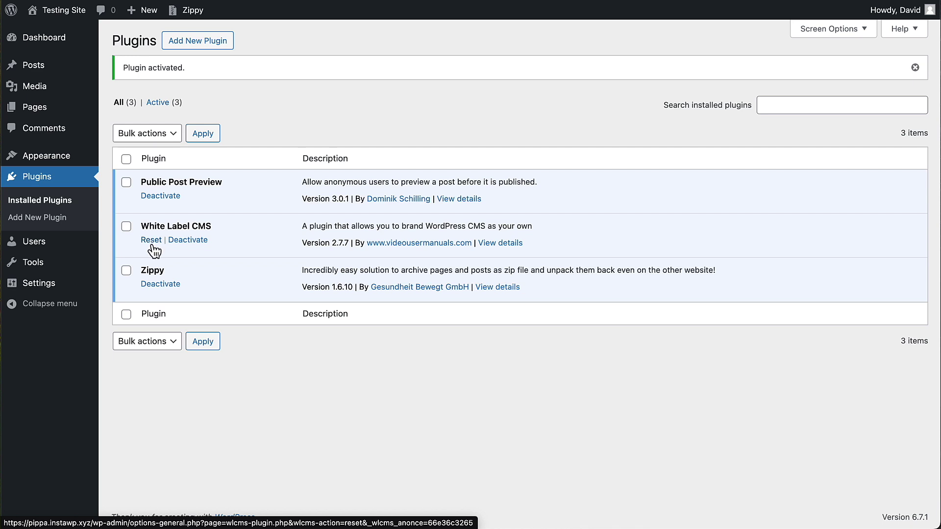
mouse_move(49, 286)
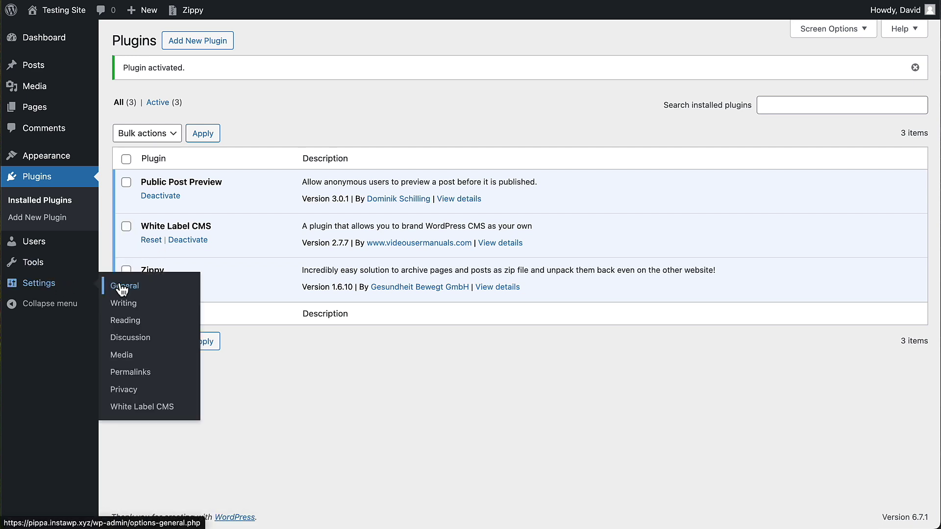
Open Settings > White Label CMS and scroll through the Branding options and back to the top.
click(129, 408)
scroll(241, 274, down, 20)
scroll(243, 282, down, 4)
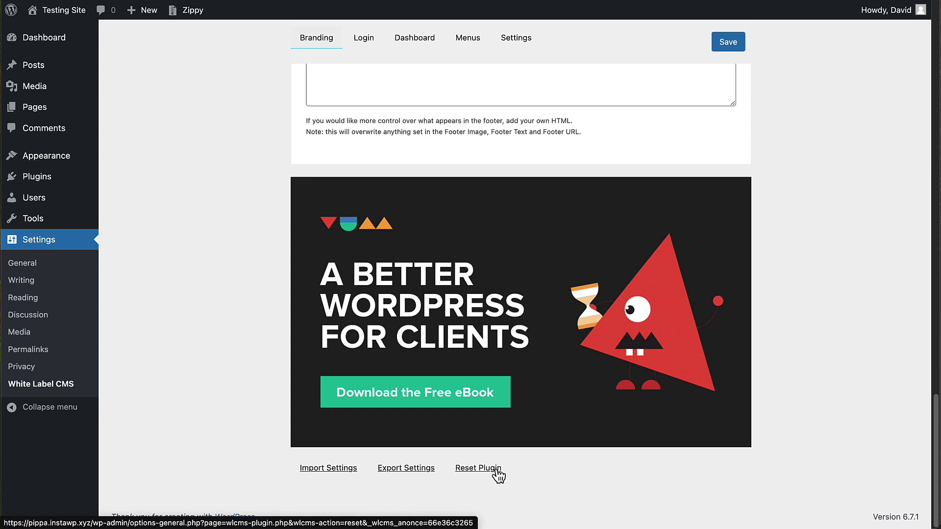
scroll(248, 357, up, 20)
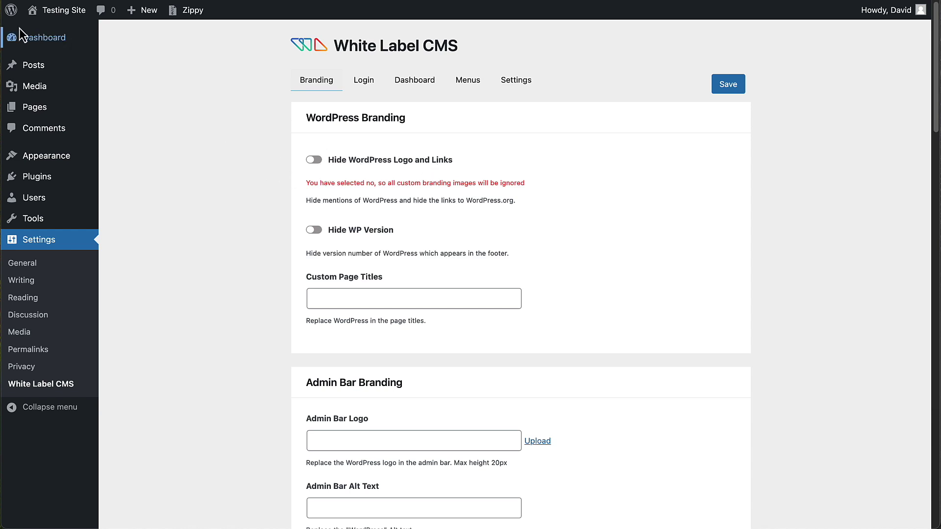
Switch on Hide WordPress Logo and Links in the Branding tab, then review the Admin Bar Branding fields.
mouse_move(12, 14)
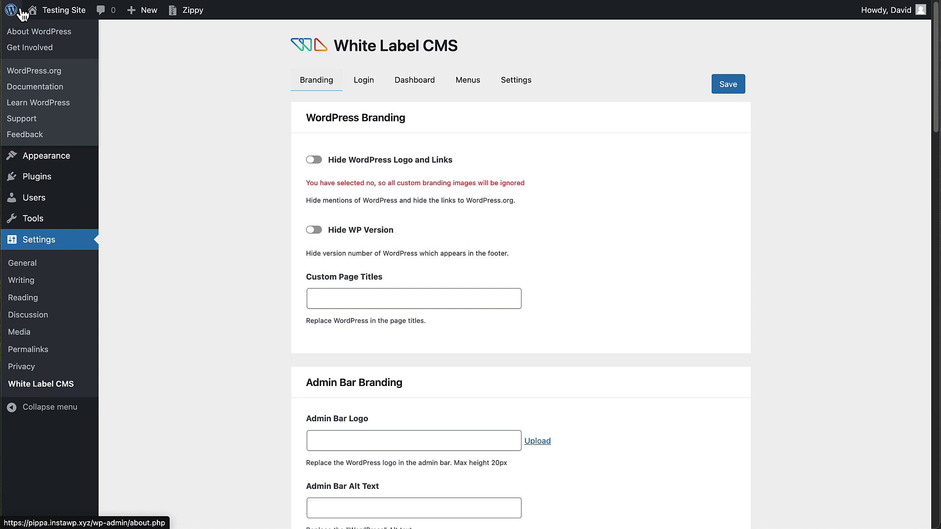
click(316, 162)
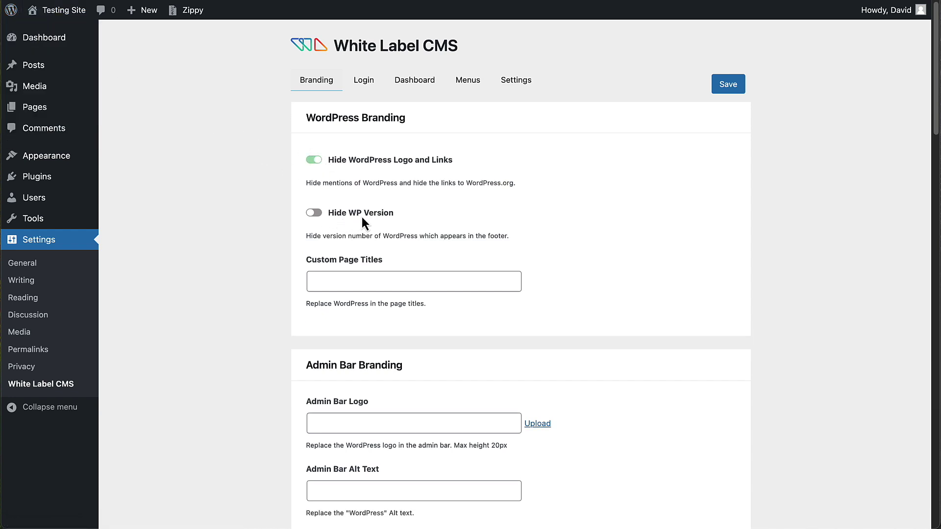
scroll(301, 242, down, 15)
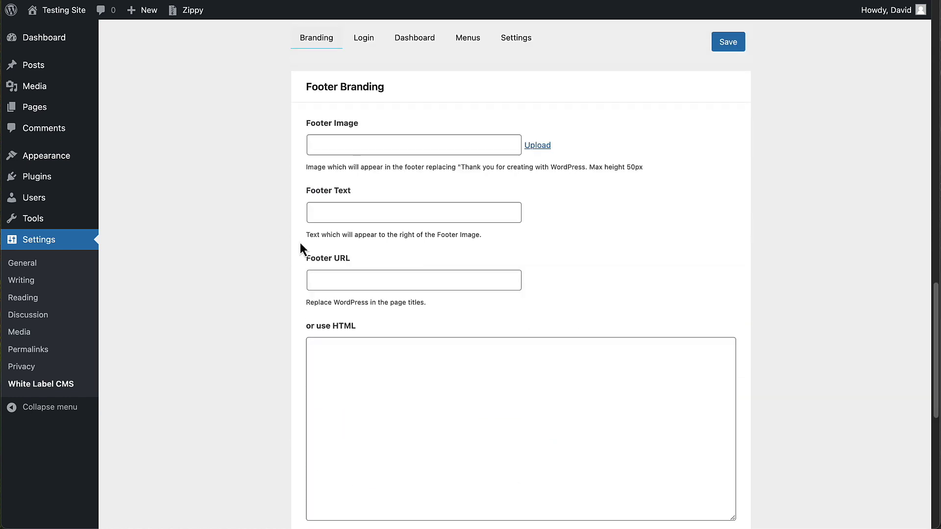
scroll(300, 243, down, 3)
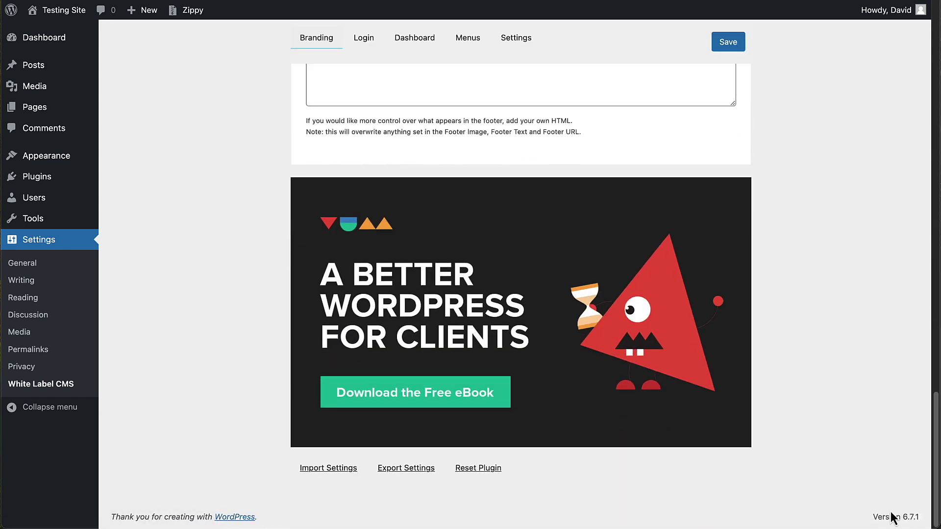
scroll(245, 204, up, 10)
scroll(245, 204, up, 10)
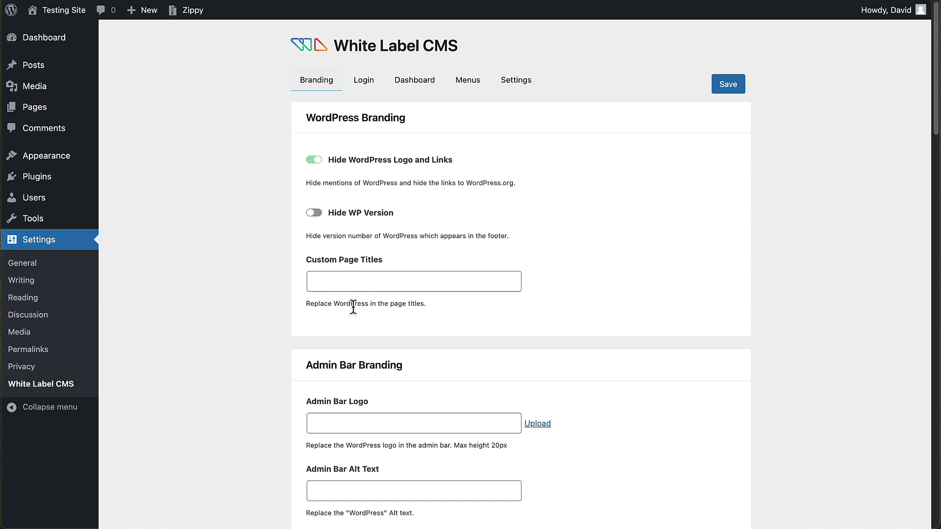
scroll(260, 301, down, 5)
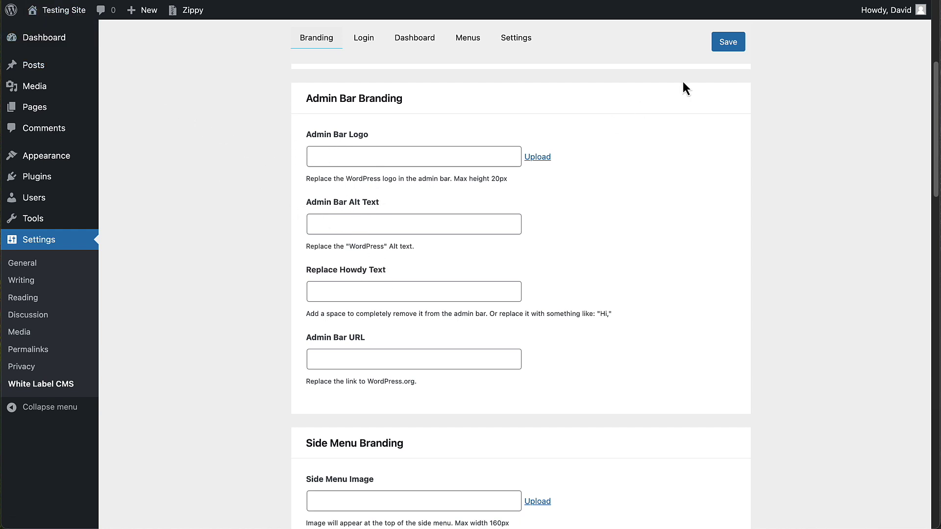
Fill Replace Howdy Text with 'Hello,' and scroll down to the Side Menu and Footer Branding fields.
mouse_move(868, 22)
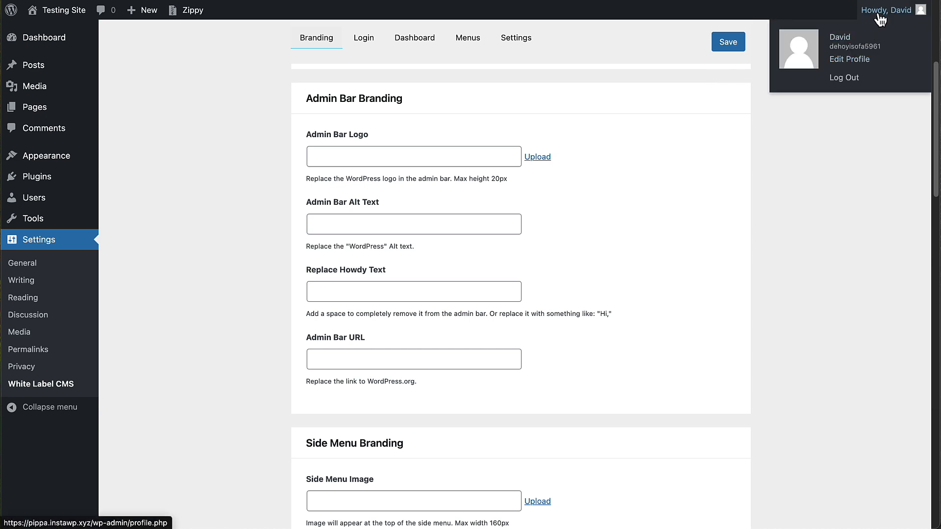
click(461, 291)
click(421, 321)
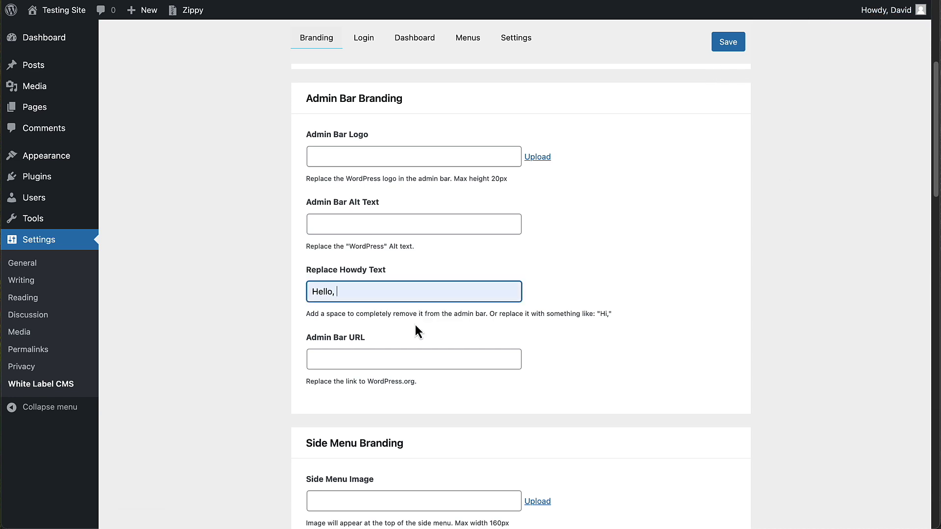
scroll(430, 319, down, 2)
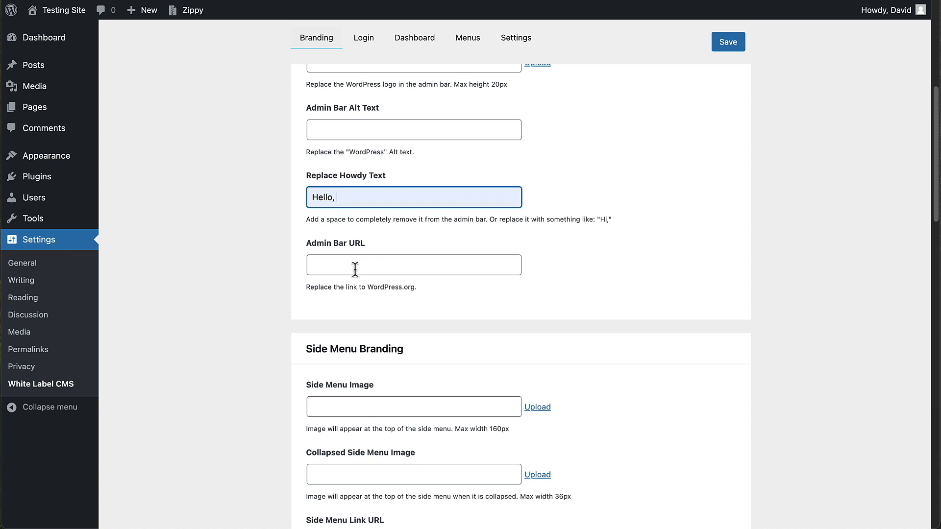
scroll(372, 267, down, 5)
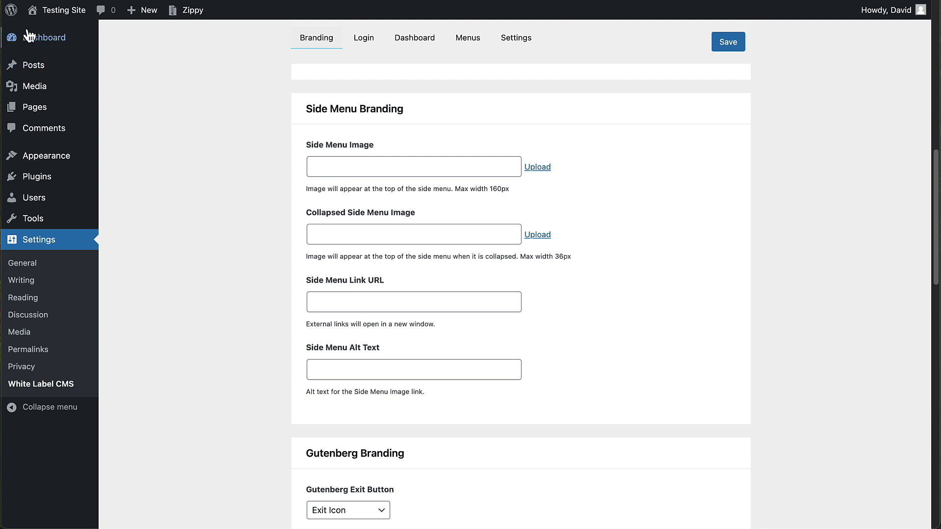
mouse_move(54, 37)
scroll(369, 188, down, 2)
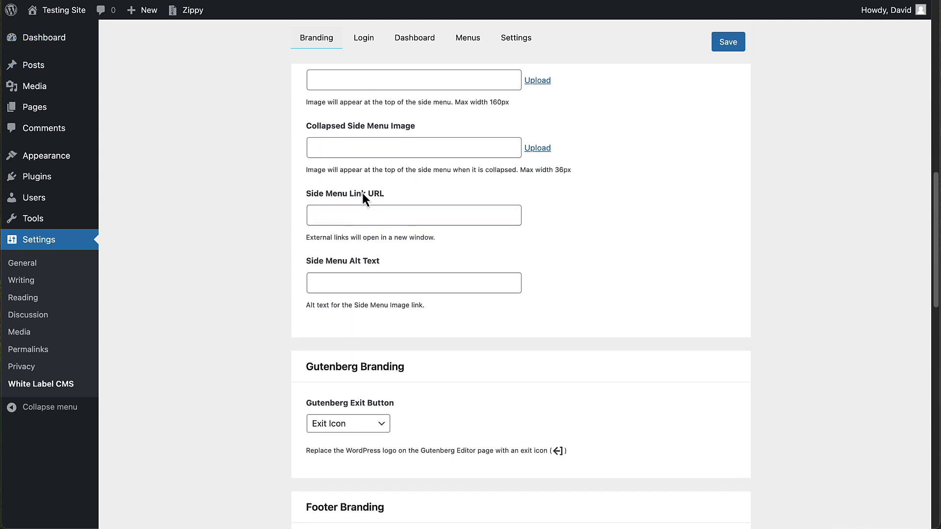
scroll(240, 256, down, 5)
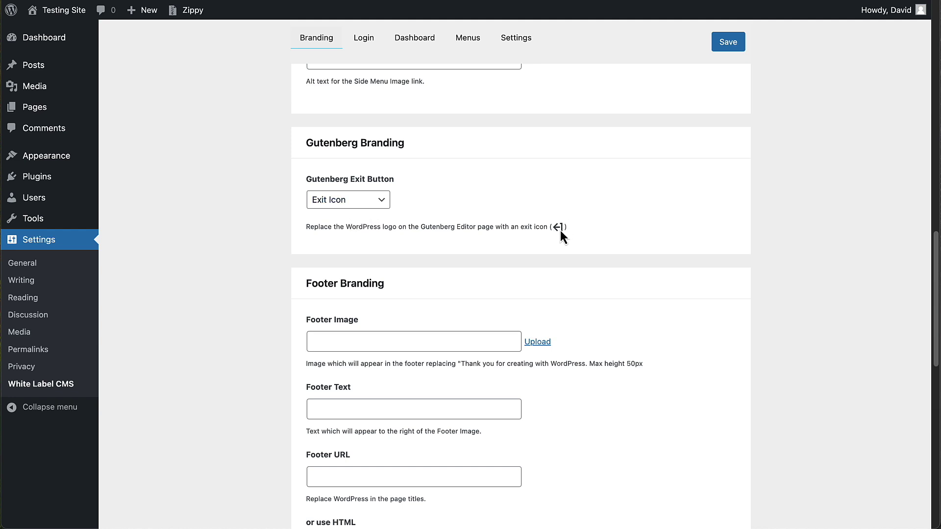
Keep Exit Icon as the Gutenberg exit button and set Footer Text to 'Happy Blogging'.
click(387, 204)
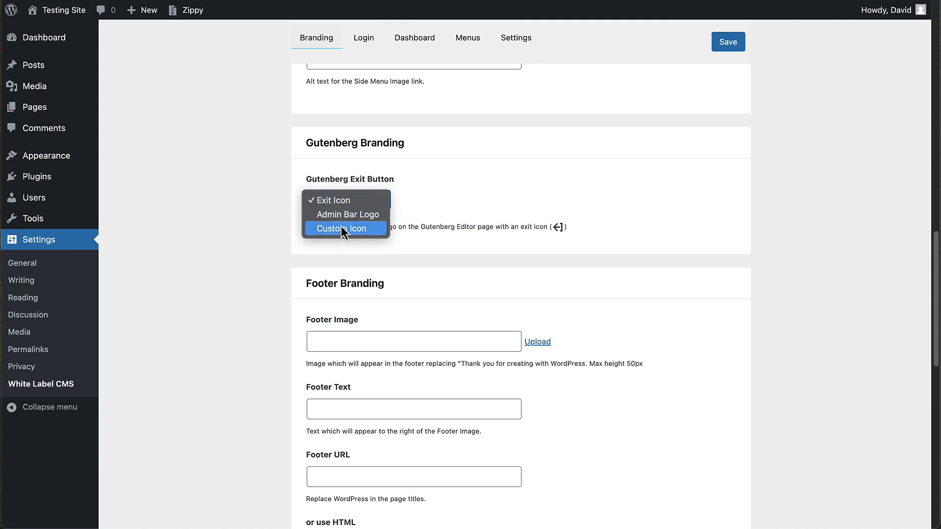
click(327, 204)
scroll(227, 213, down, 5)
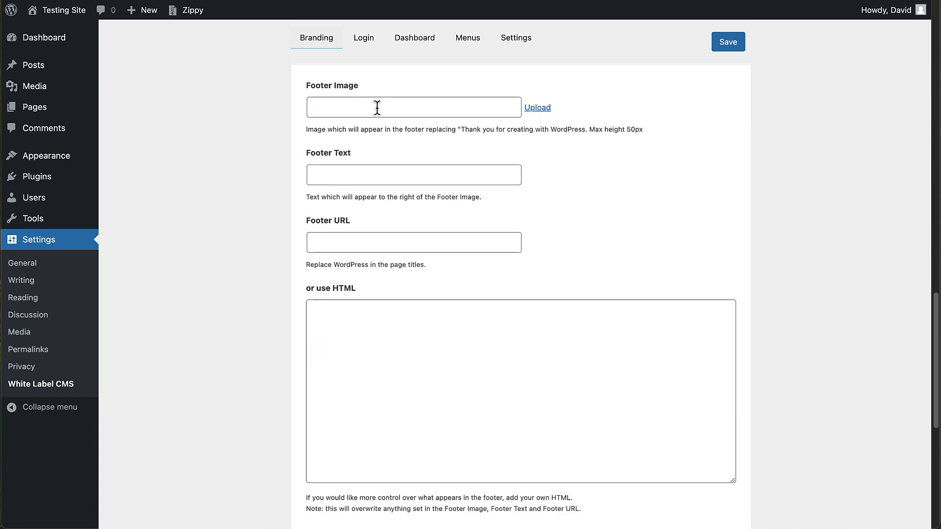
click(361, 176)
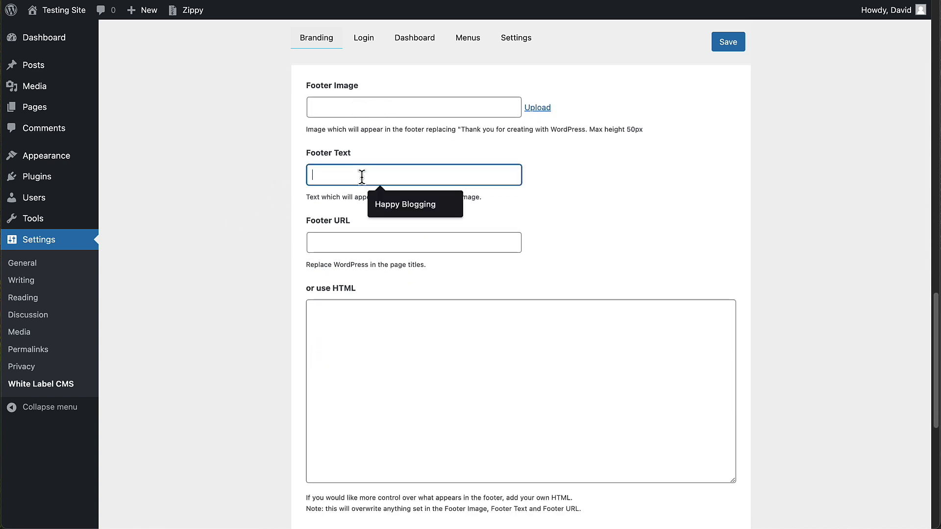
click(377, 198)
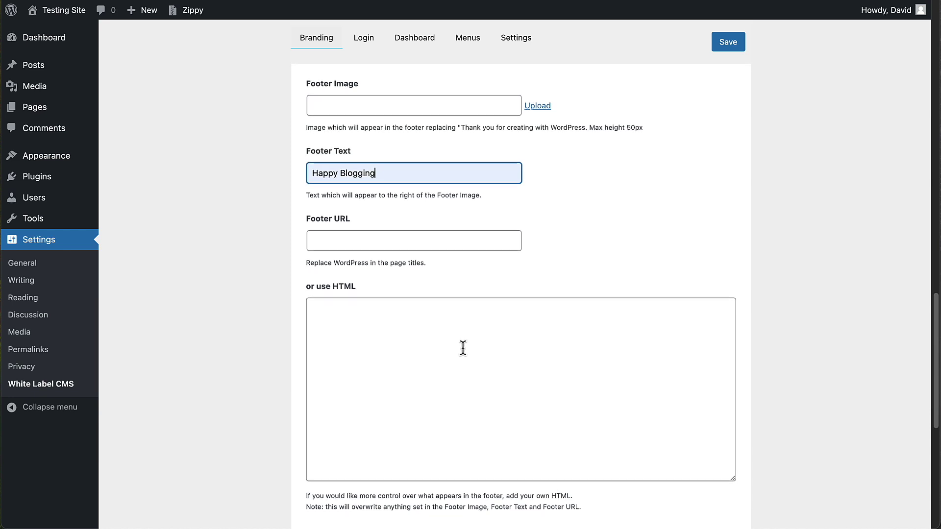
scroll(462, 347, down, 5)
scroll(464, 343, up, 15)
scroll(466, 339, up, 6)
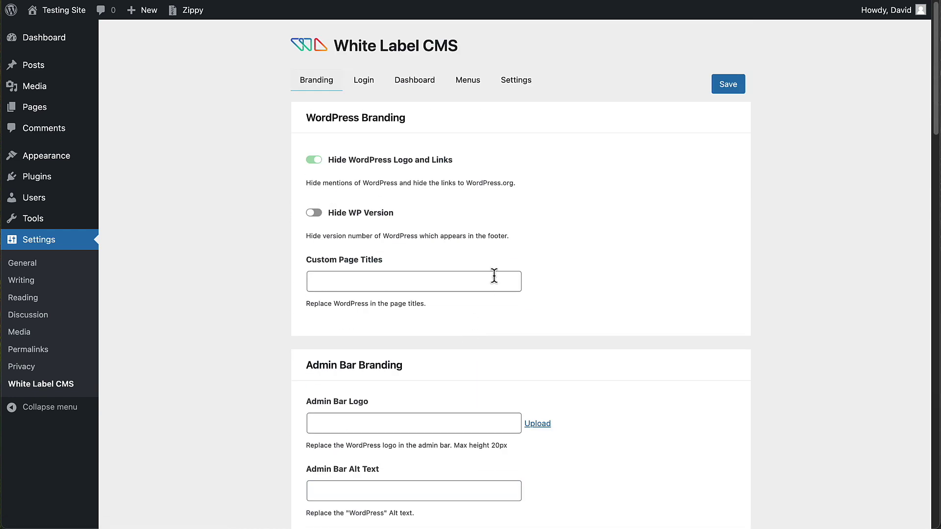
Save the branding settings, then check the 'Happy Blogging' footer and 'Hello,' admin bar greeting.
click(733, 85)
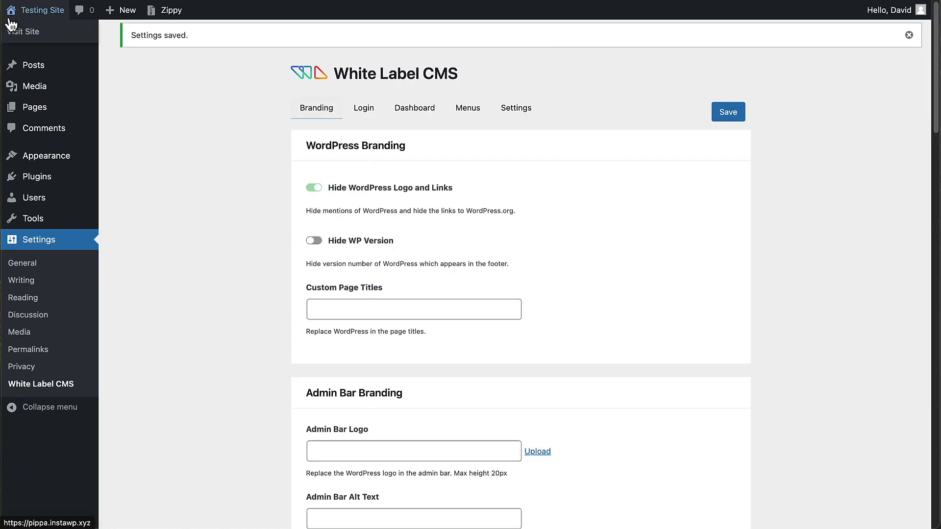
scroll(815, 257, down, 20)
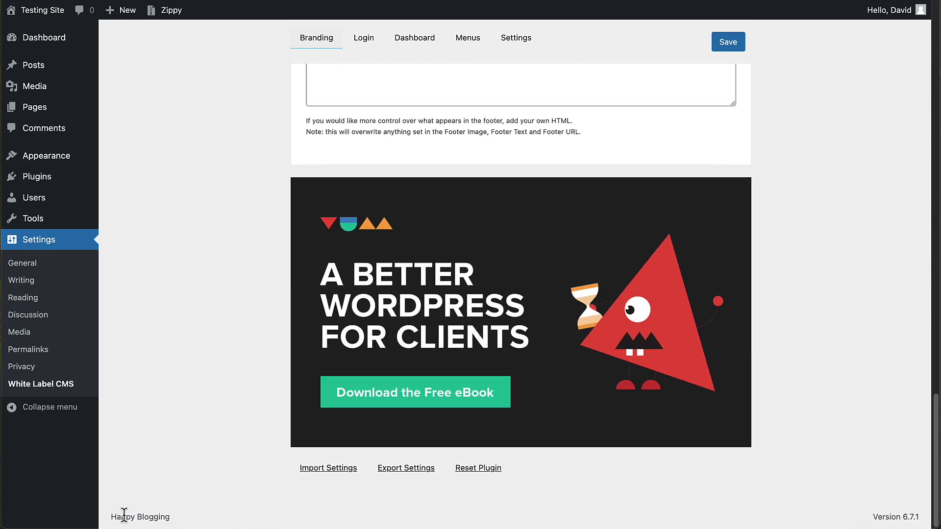
mouse_move(875, 22)
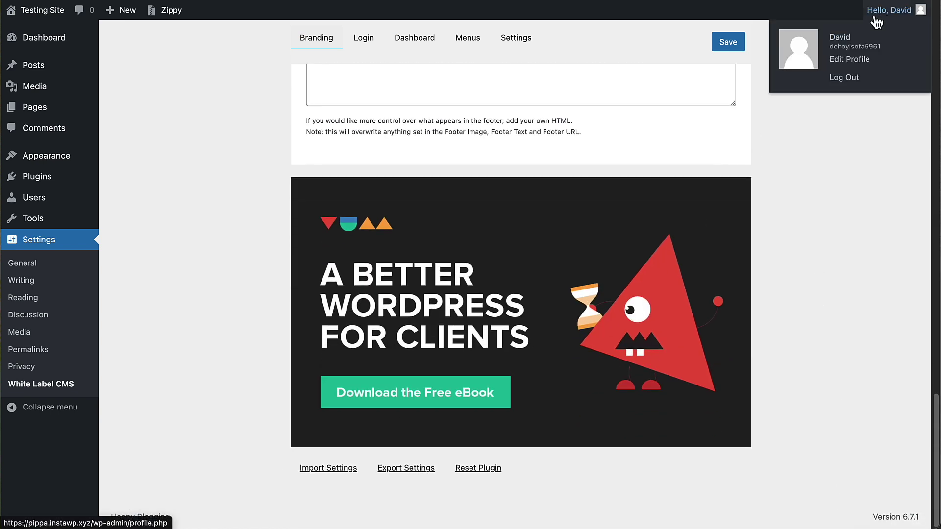
click(728, 42)
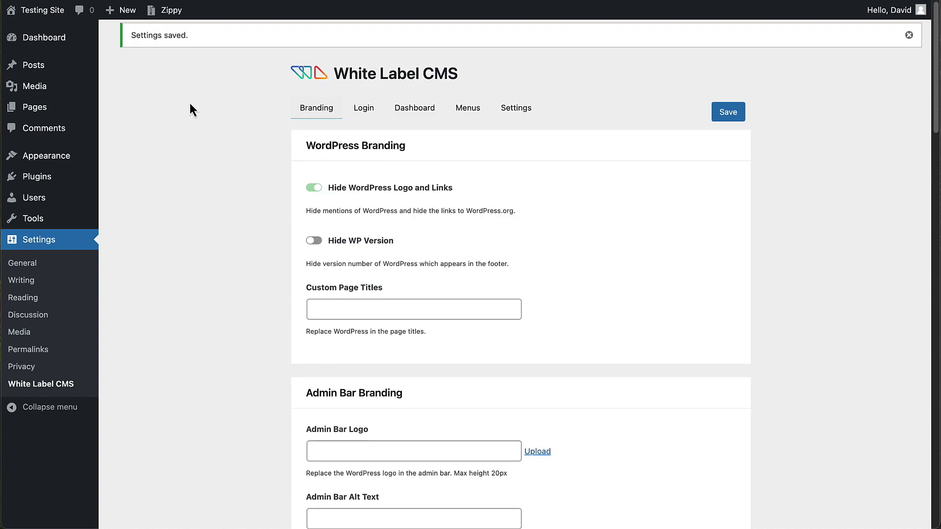
On the Login tab, set the Login Logo to webtng-logo-new.png from the Media Library.
click(368, 111)
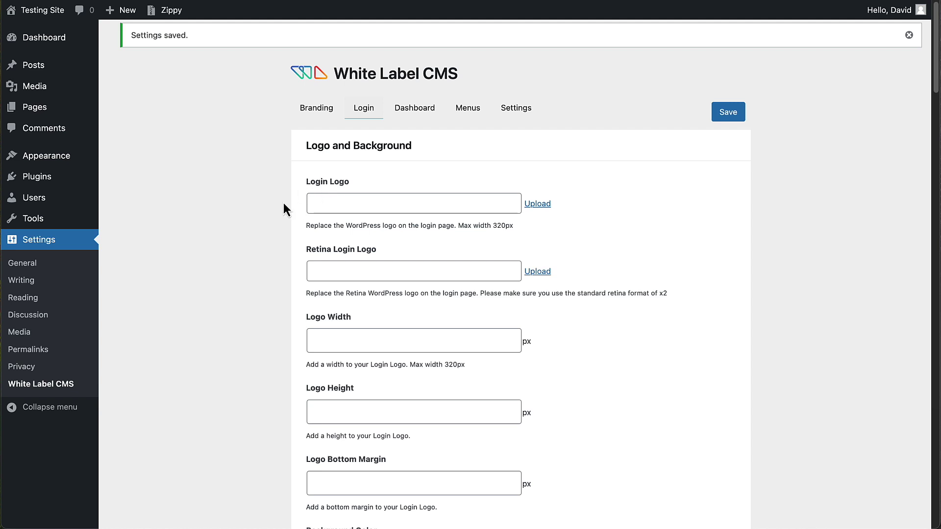
click(535, 205)
click(175, 168)
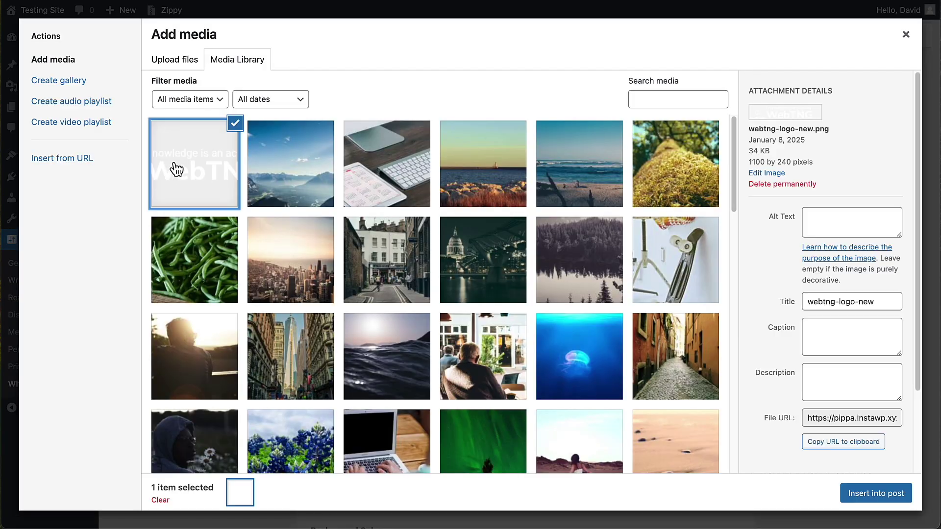
click(876, 495)
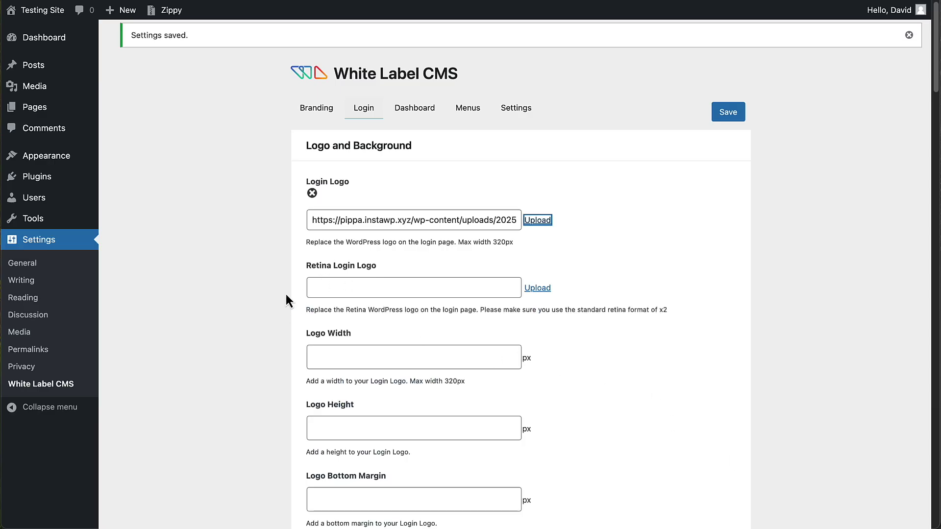
scroll(286, 293, down, 3)
scroll(274, 294, down, 5)
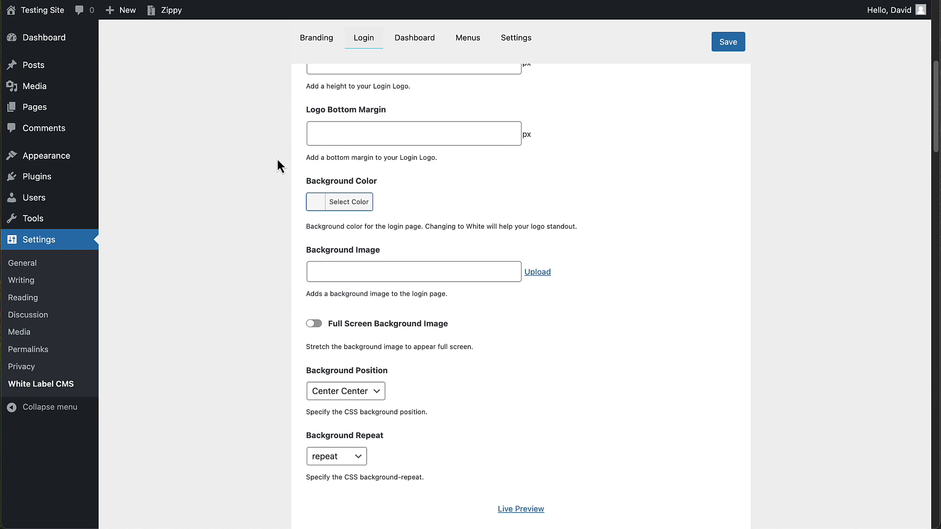
click(320, 206)
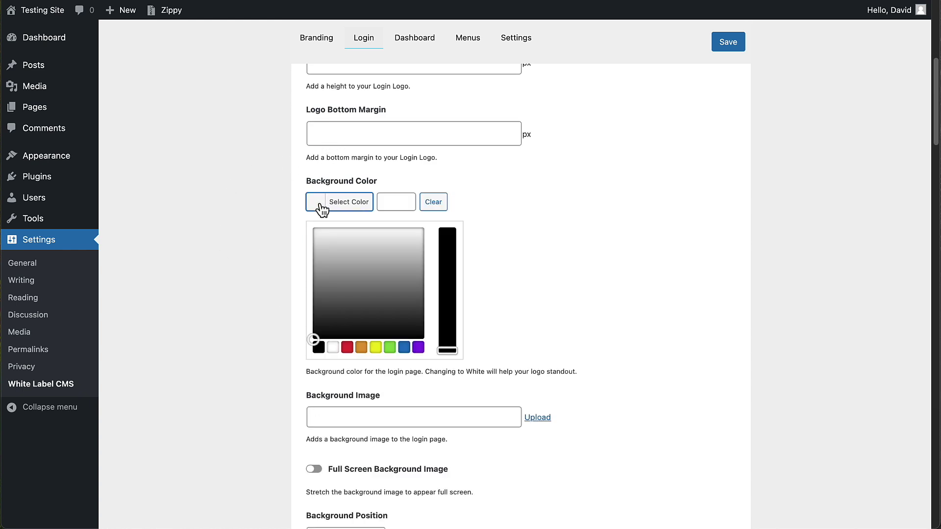
click(404, 348)
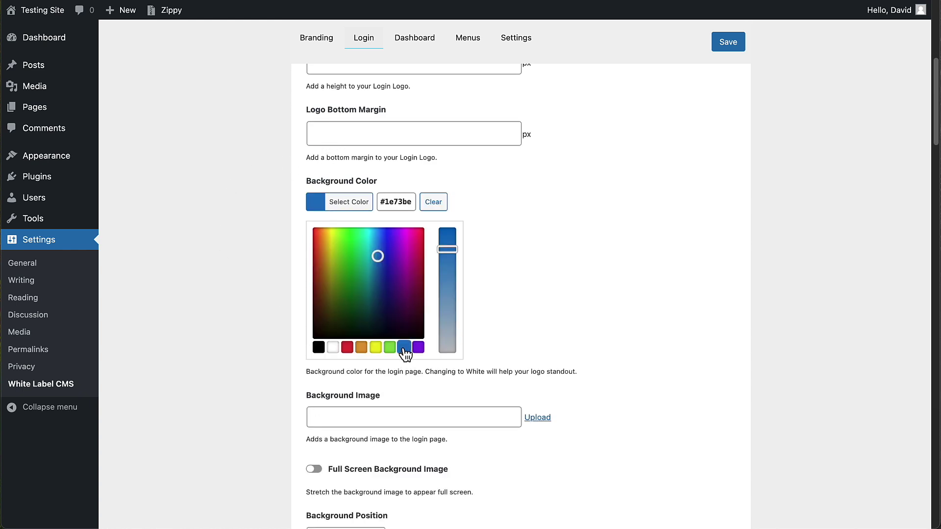
click(254, 321)
scroll(343, 284, down, 1)
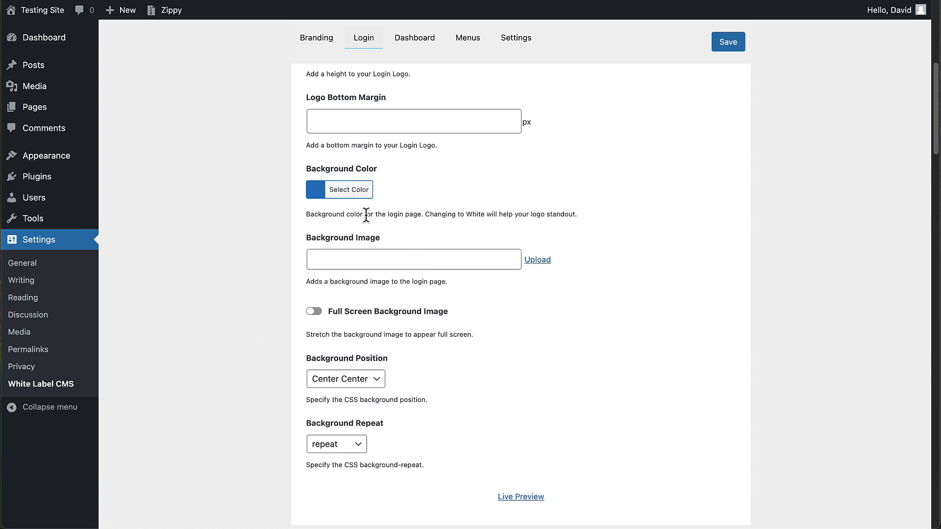
scroll(496, 299, down, 1)
scroll(496, 303, down, 10)
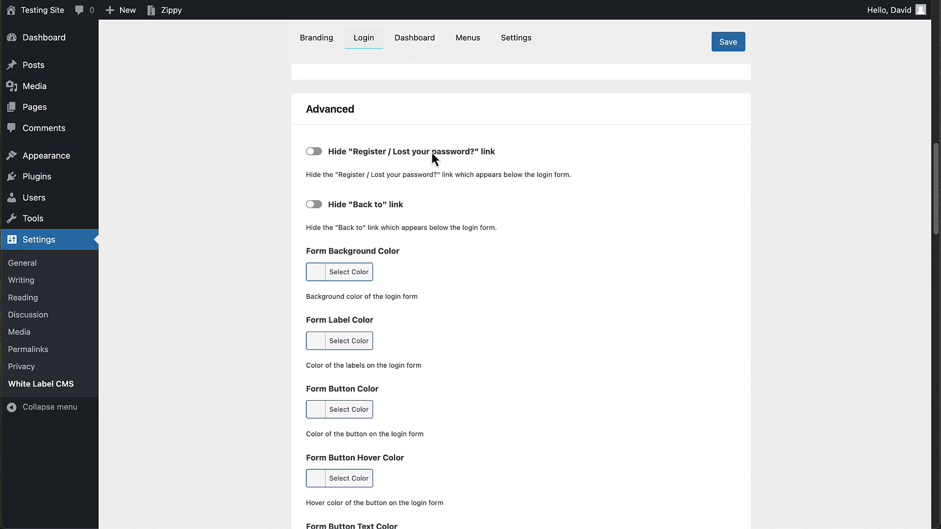
Hide the Register/Lost password link and make the form button text and its hover colour white.
click(489, 152)
scroll(258, 274, down, 2)
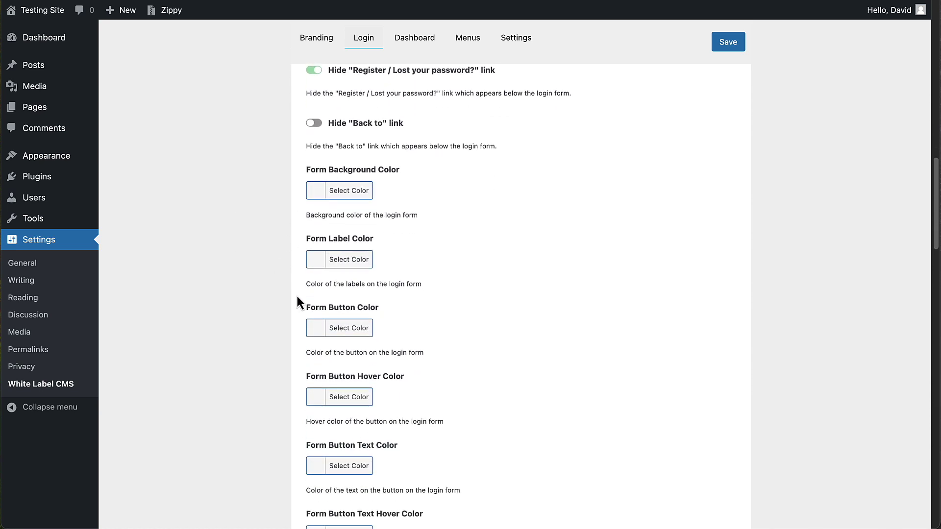
scroll(391, 272, down, 7)
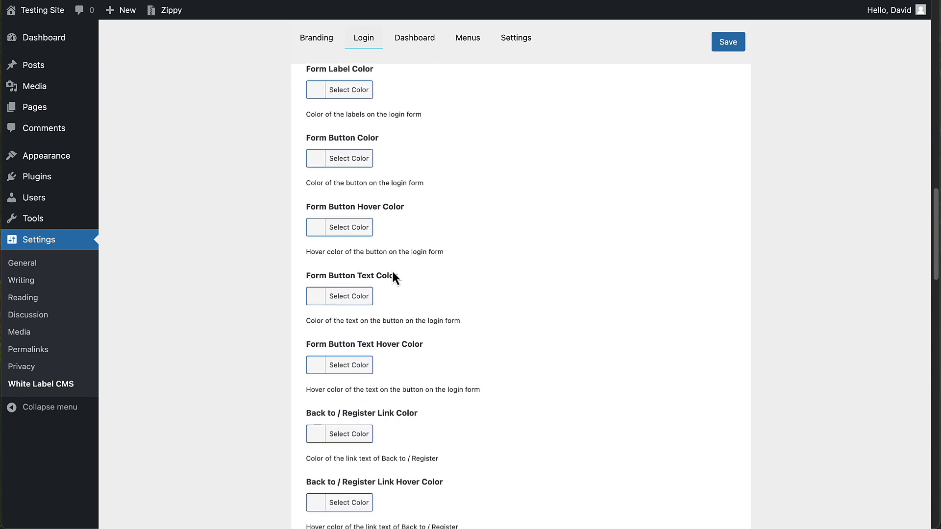
scroll(437, 182, up, 1)
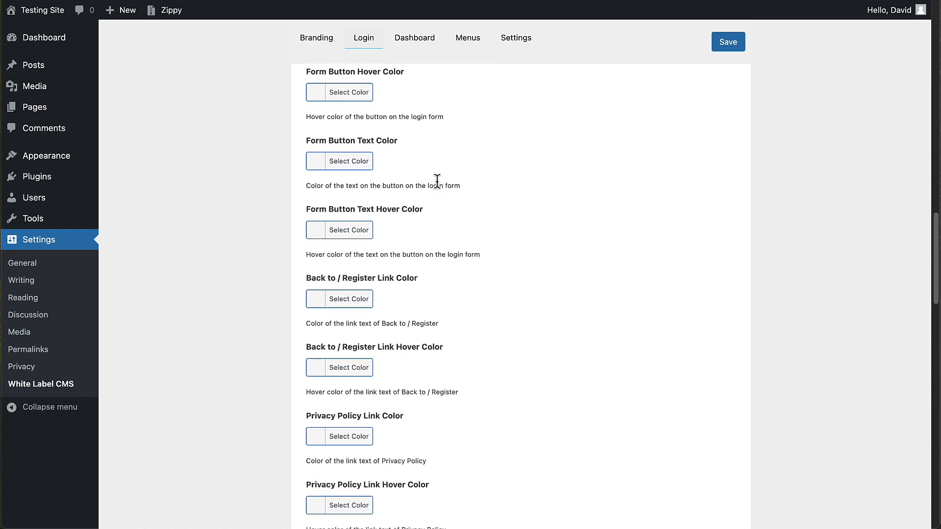
click(356, 168)
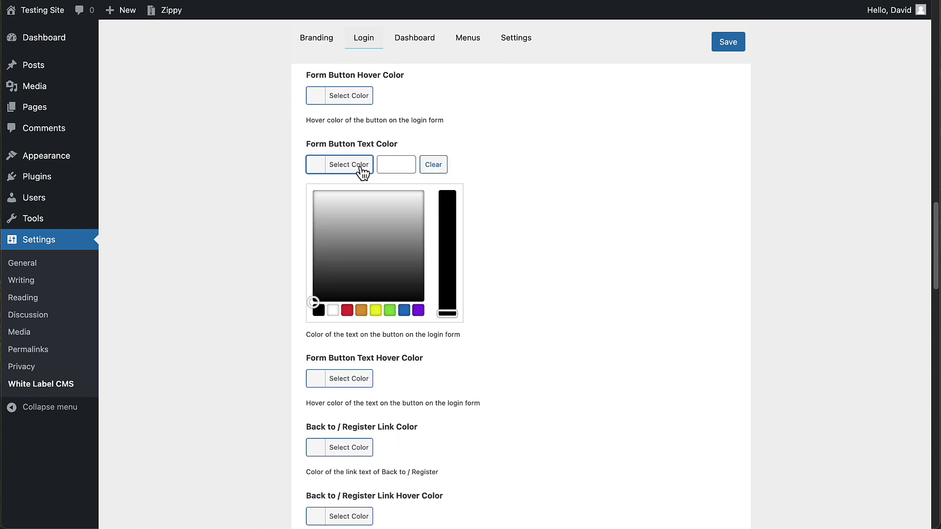
click(335, 313)
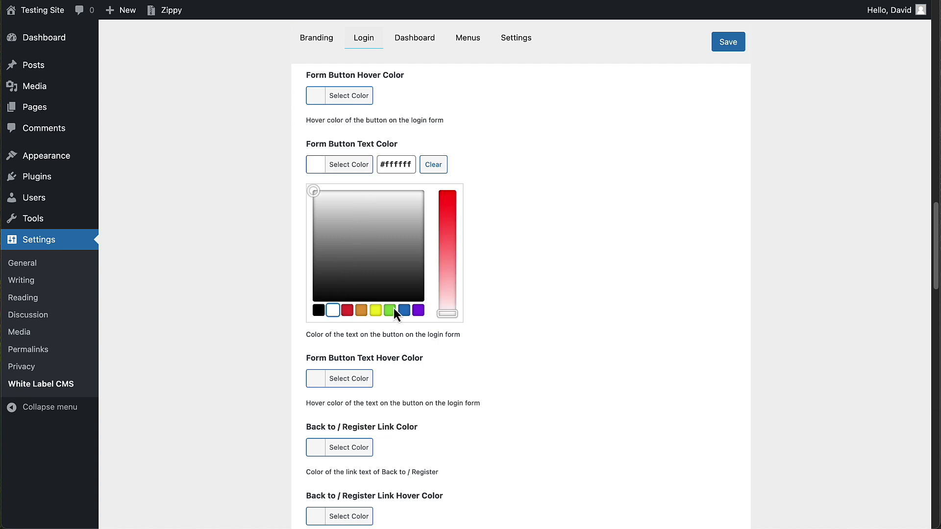
click(557, 319)
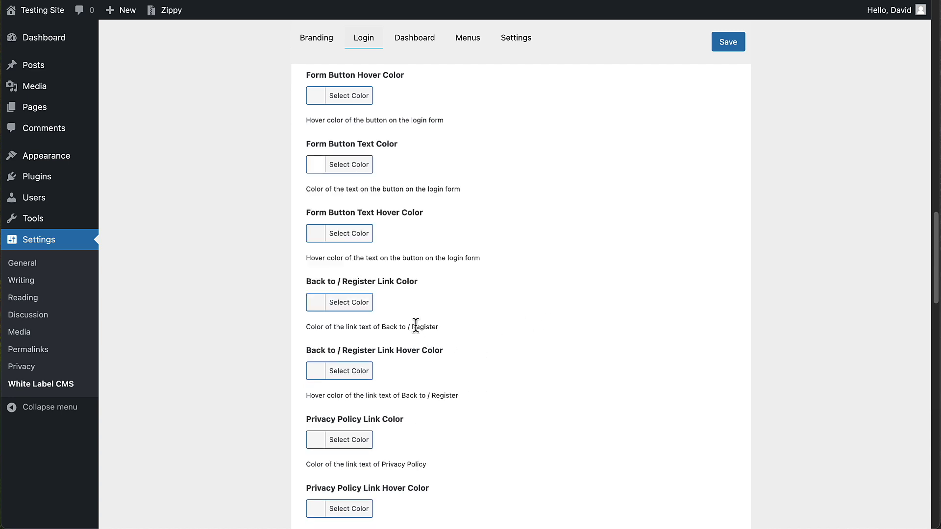
click(349, 234)
click(334, 380)
click(520, 350)
Make the Back to / Register link, its hover colour and the Privacy Policy link white.
click(345, 313)
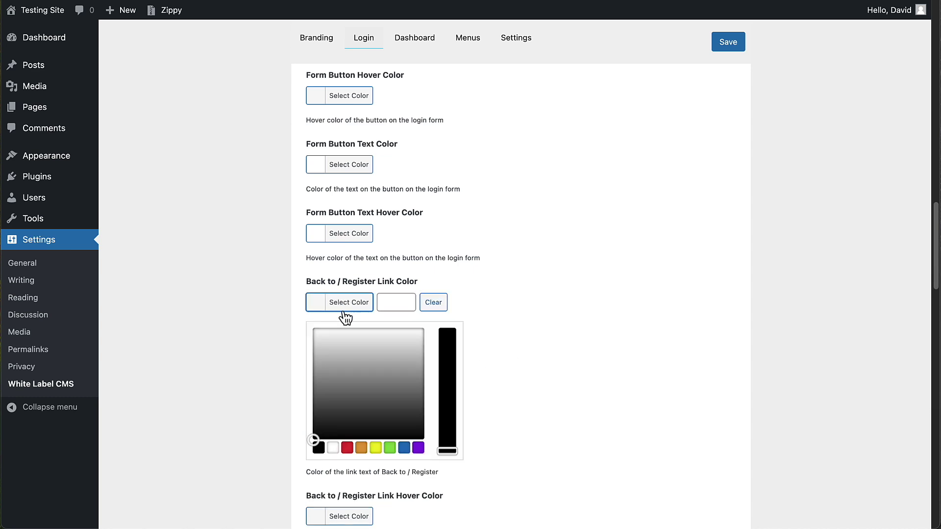
click(333, 448)
click(513, 376)
scroll(512, 374, down, 3)
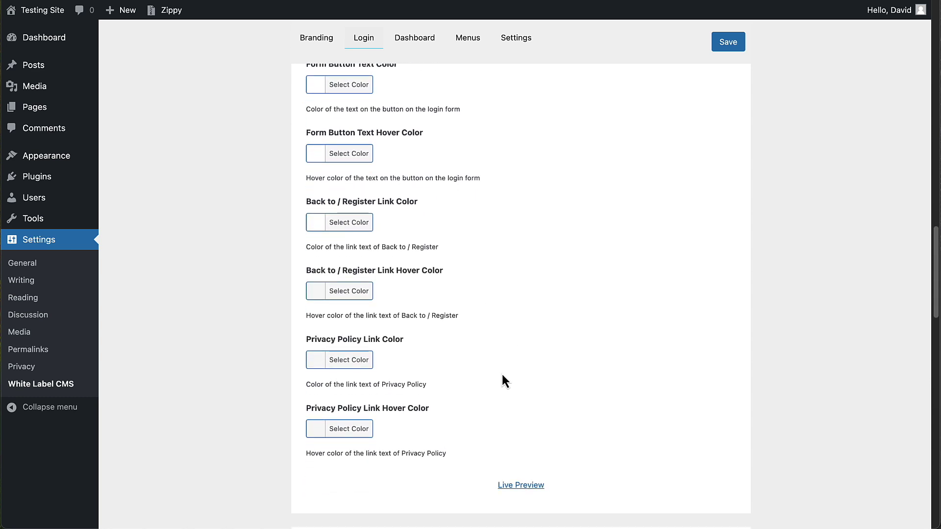
click(342, 291)
click(334, 437)
click(504, 362)
click(343, 360)
click(333, 505)
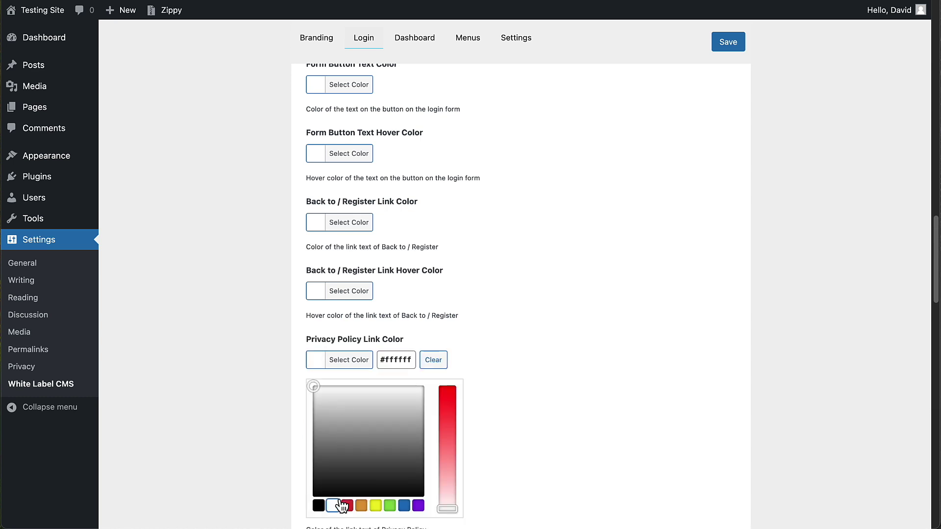
click(577, 375)
Make the Privacy Policy link hover colour white, then preview the login page and close it.
scroll(574, 373, down, 1)
click(343, 422)
scroll(387, 456, down, 5)
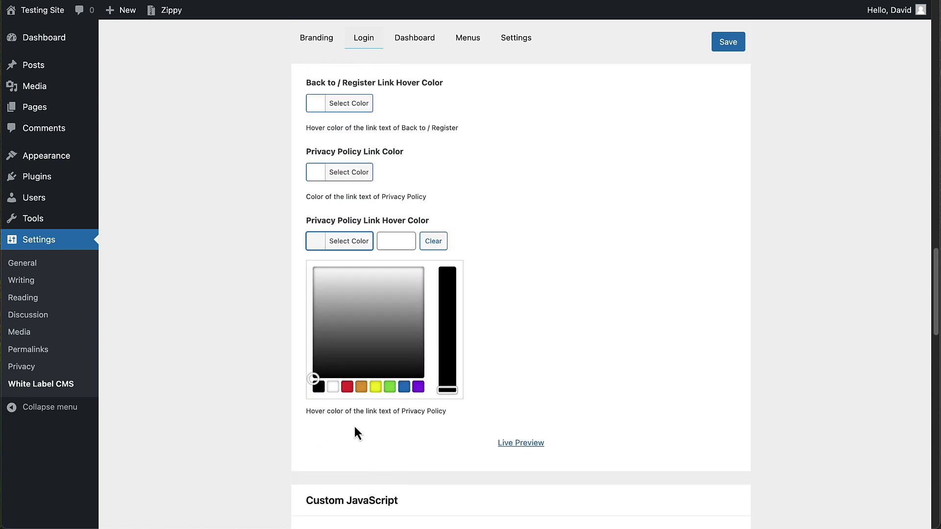
click(334, 388)
click(565, 321)
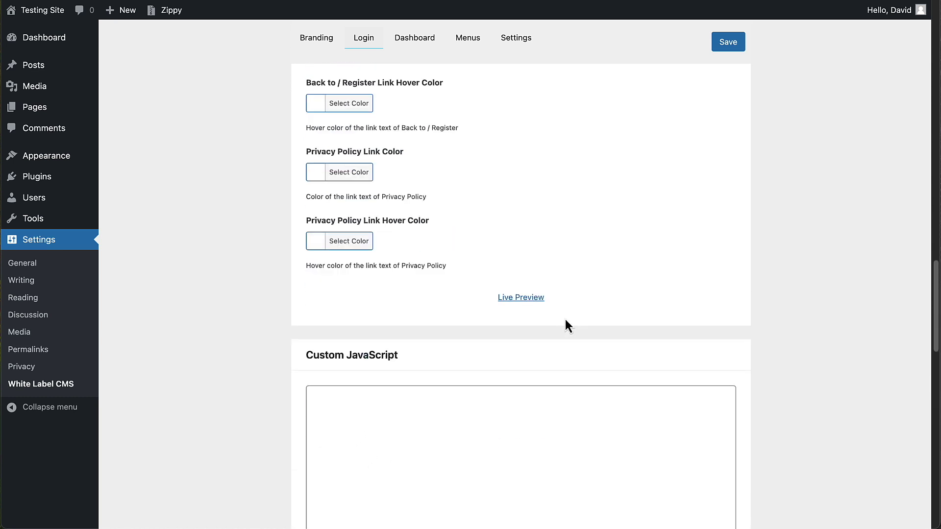
scroll(563, 318, down, 8)
scroll(524, 200, up, 5)
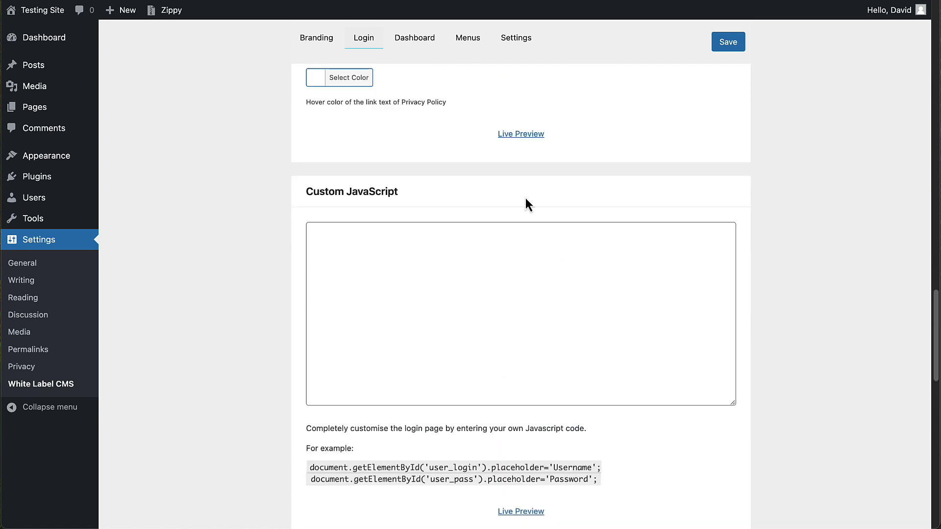
scroll(469, 267, down, 8)
scroll(424, 293, down, 7)
scroll(425, 286, up, 20)
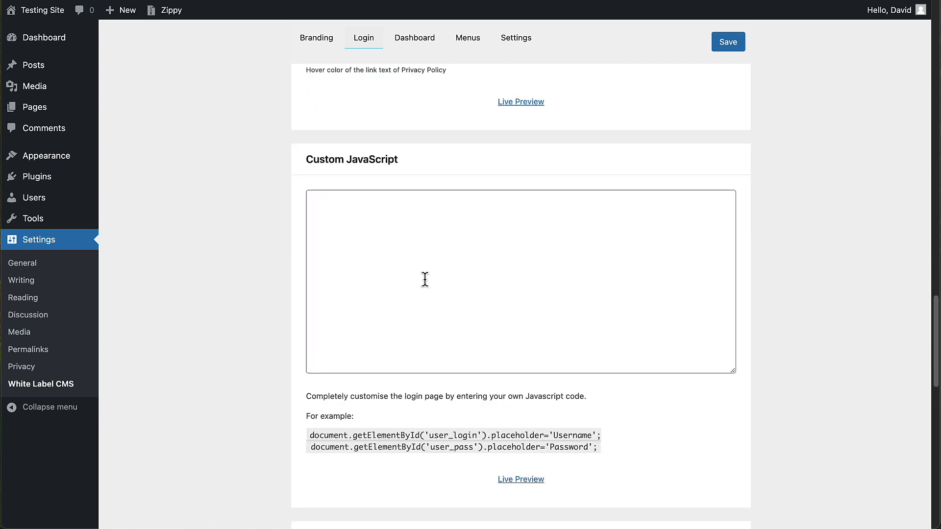
click(520, 338)
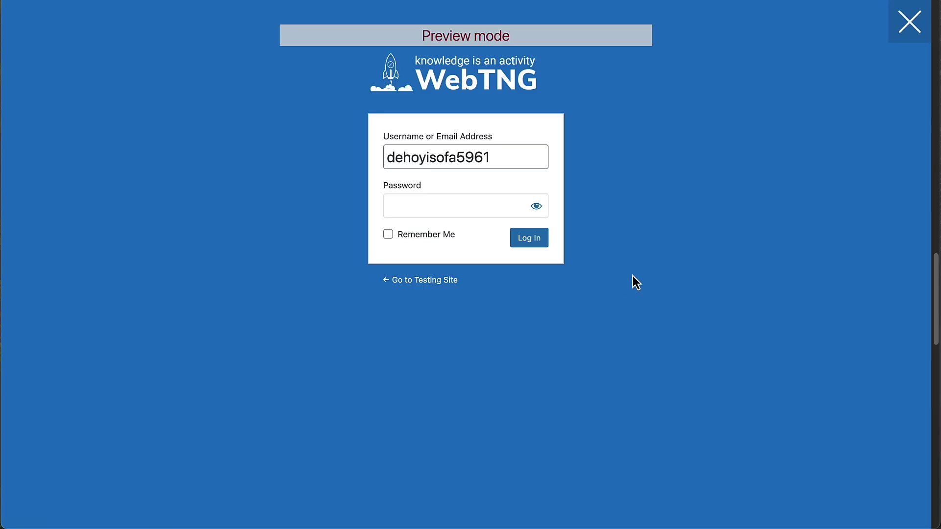
click(909, 22)
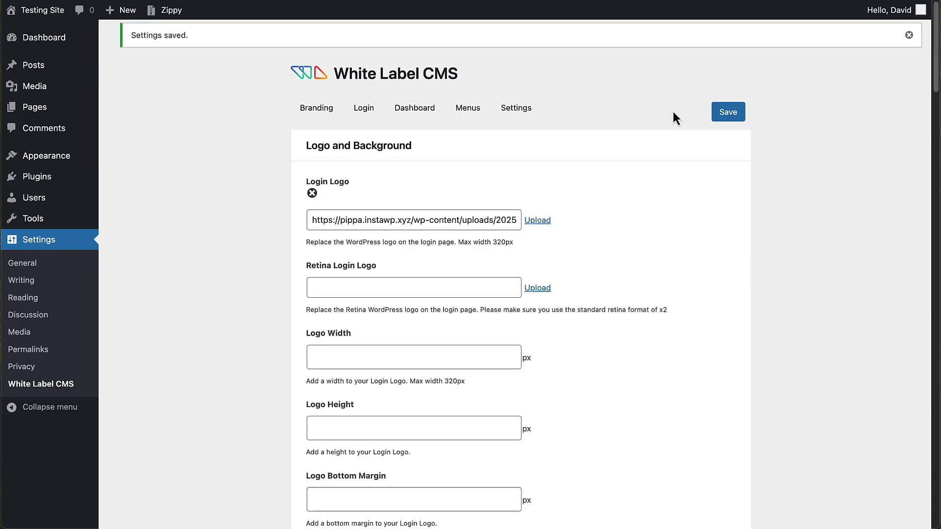
Open the Dashboard tab and compare against the WordPress Dashboard home page.
click(413, 109)
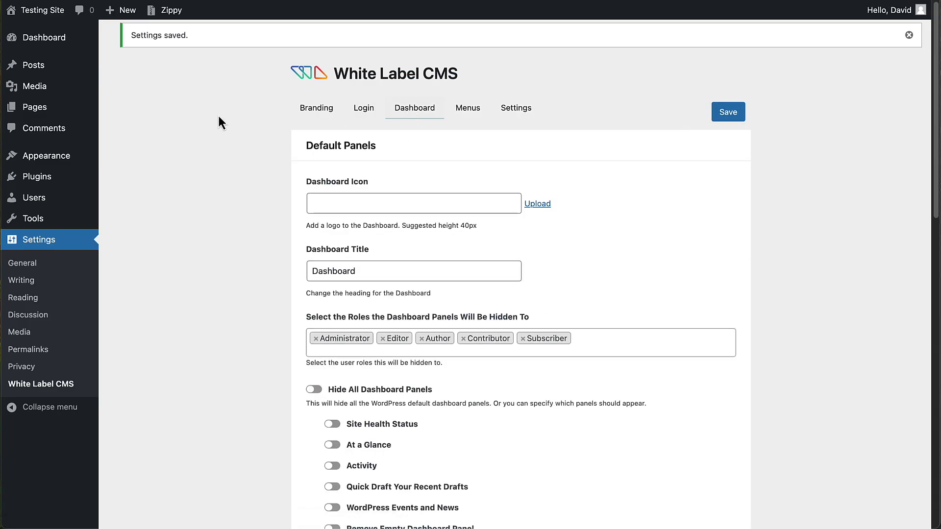
mouse_move(47, 40)
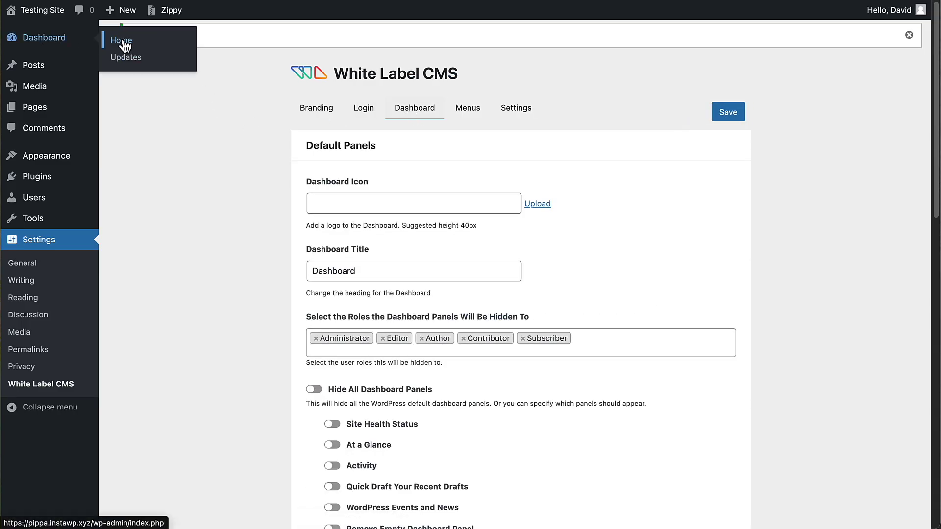
click(145, 47)
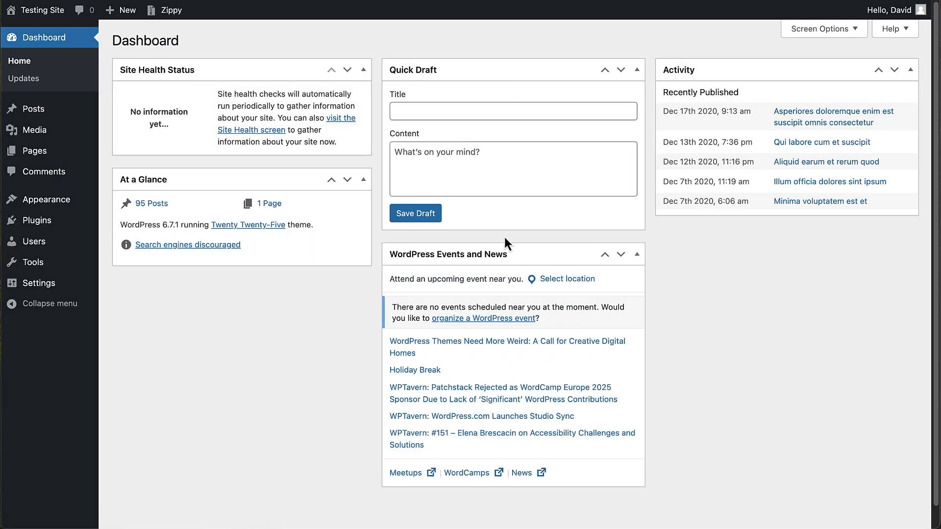
key(alt+Left)
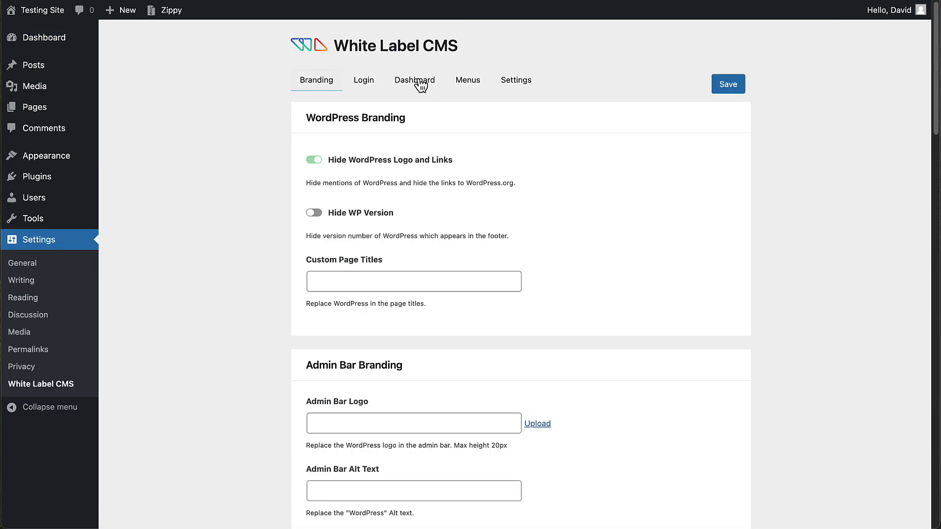
Turn on Hide All Dashboard Panels so all six default panels are hidden.
click(417, 81)
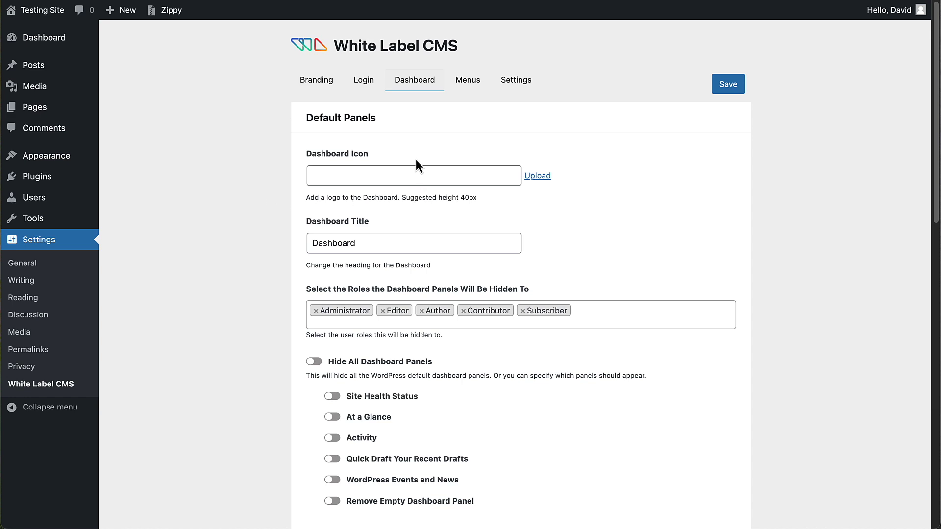
scroll(398, 173, down, 3)
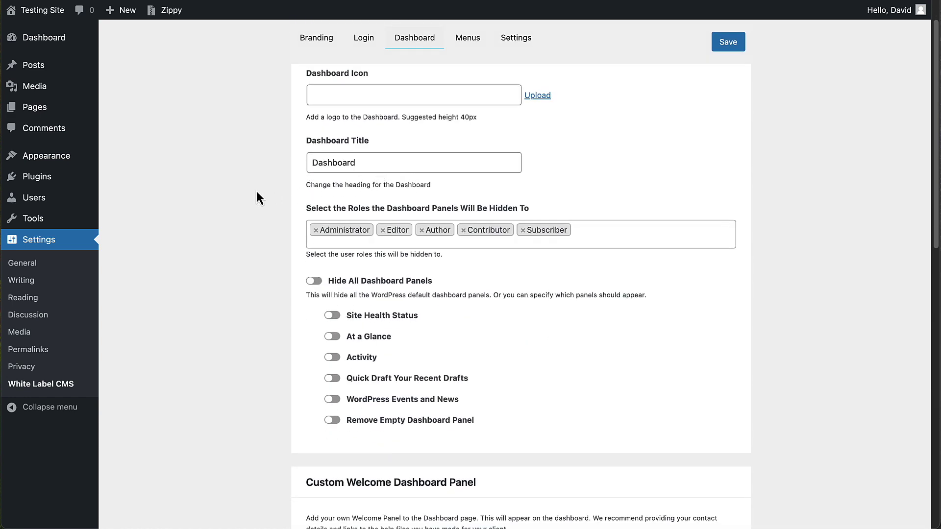
scroll(256, 194, down, 1)
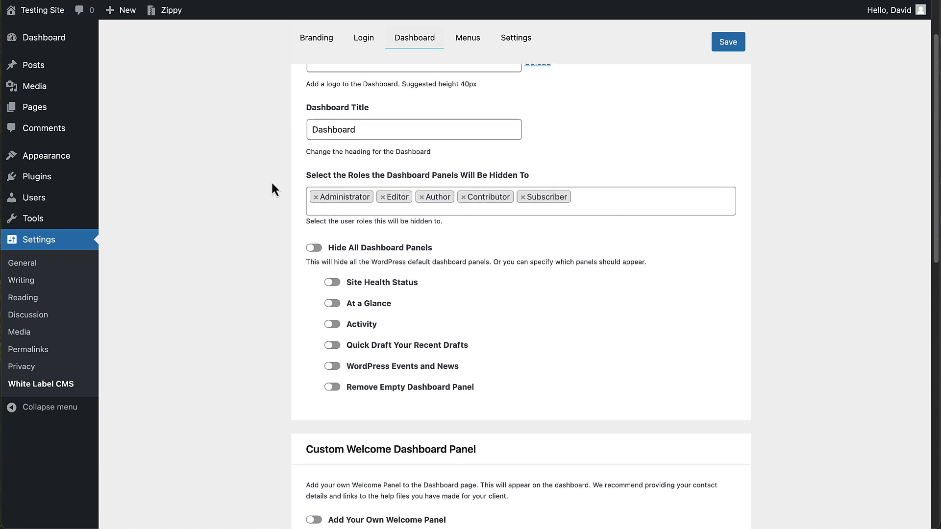
scroll(271, 186, down, 2)
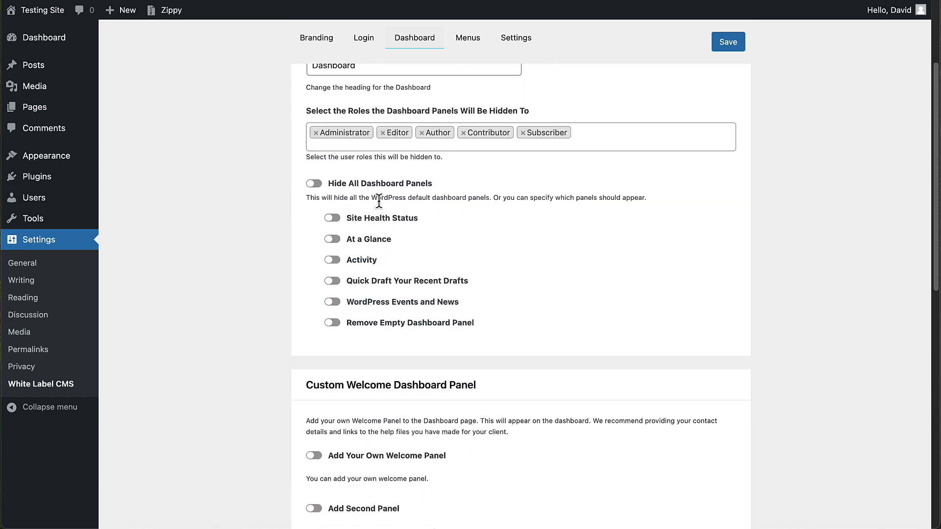
click(314, 184)
scroll(236, 192, down, 2)
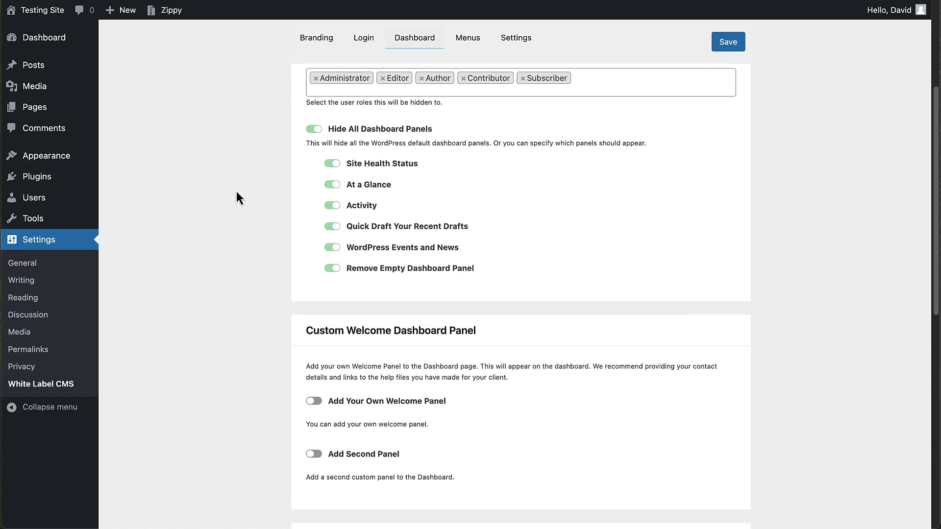
scroll(236, 198, down, 6)
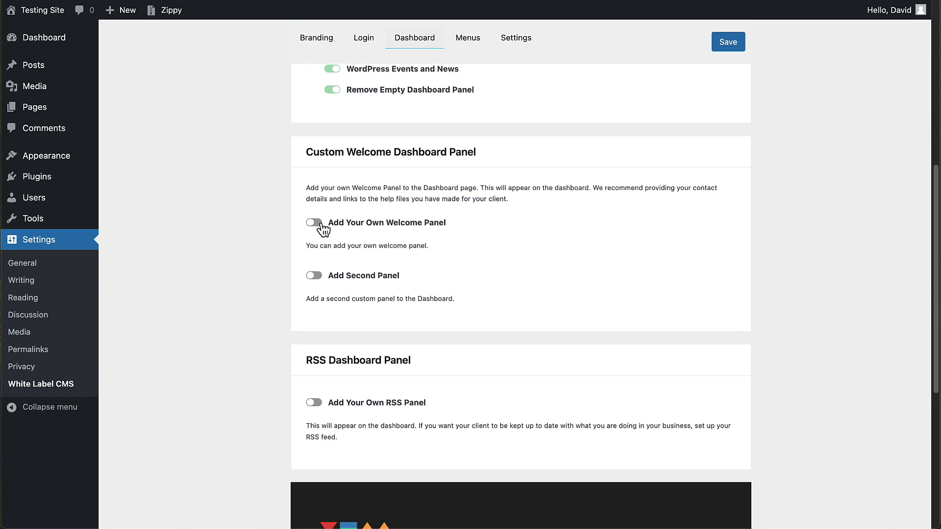
Turn on Add Your Own Welcome Panel using the Basic HTML template instead of a page.
click(319, 223)
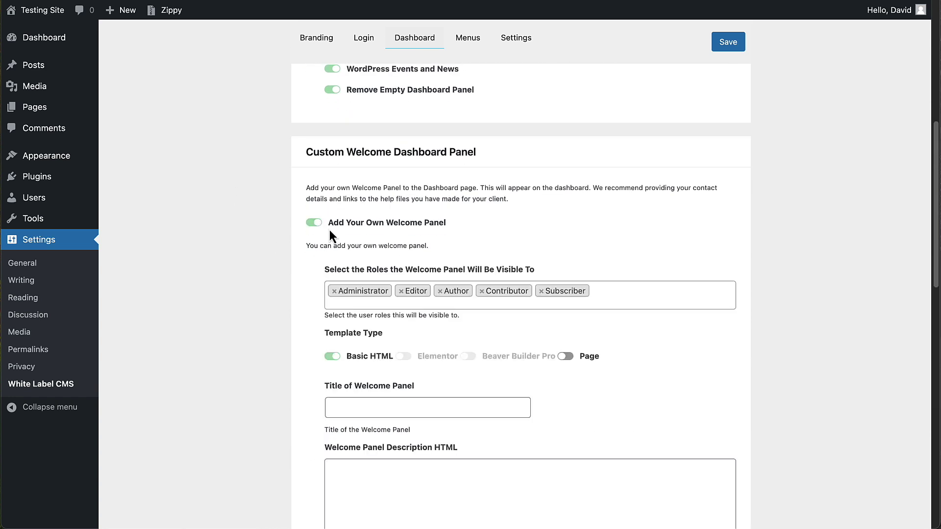
scroll(343, 215, down, 3)
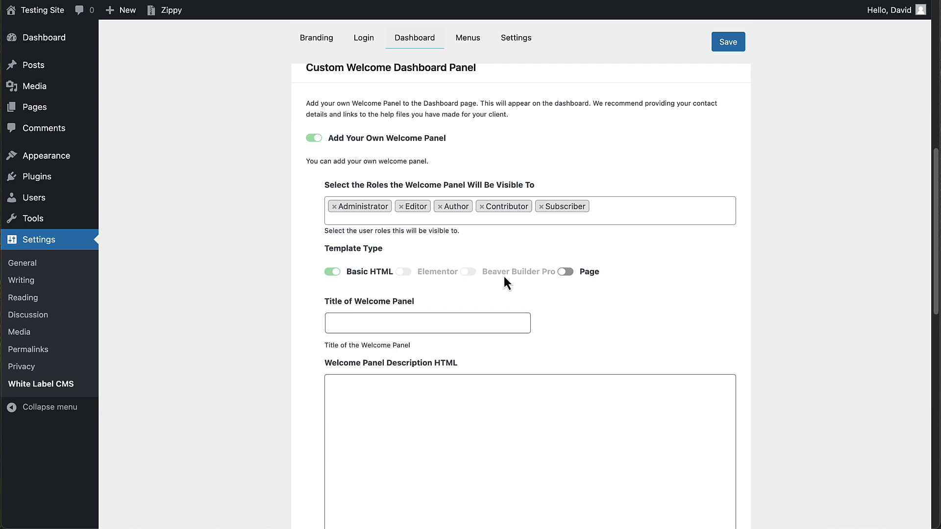
click(570, 273)
click(538, 322)
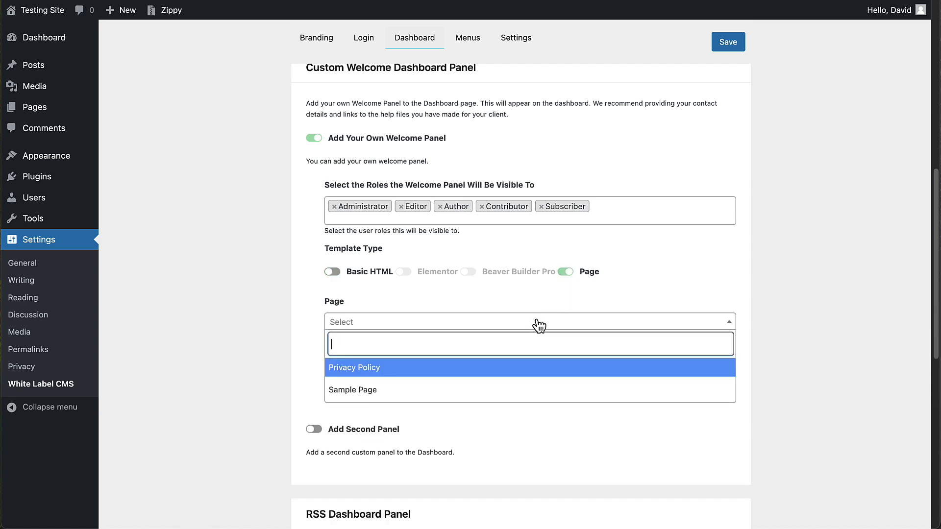
click(539, 323)
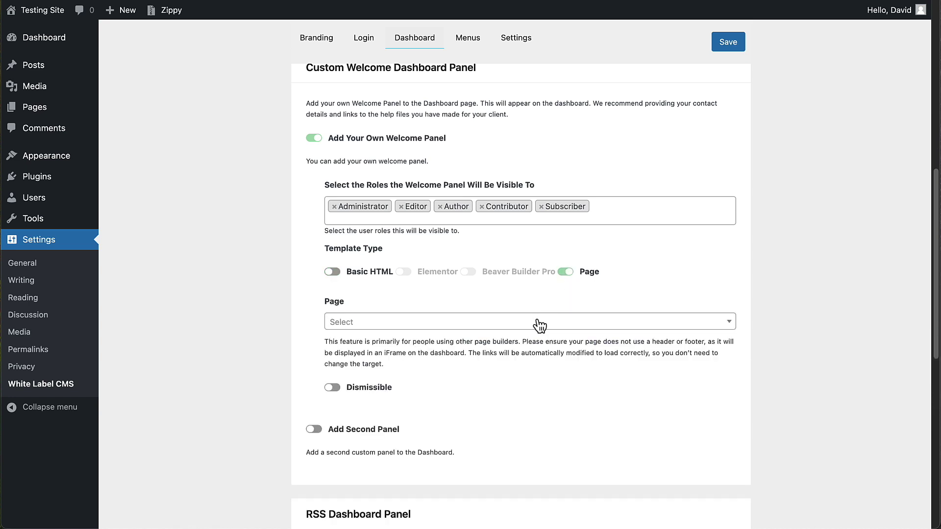
click(333, 271)
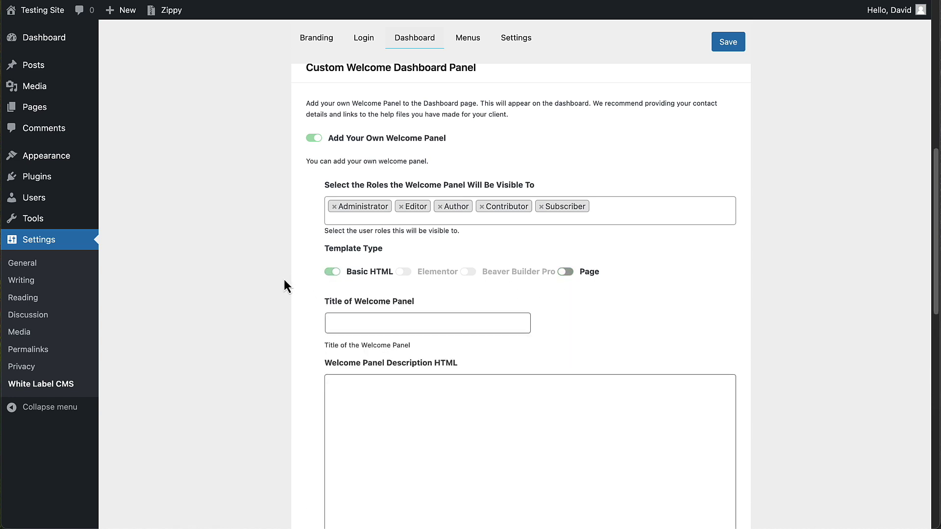
Review the remaining dashboard options and save the dashboard panel settings.
scroll(283, 272, down, 5)
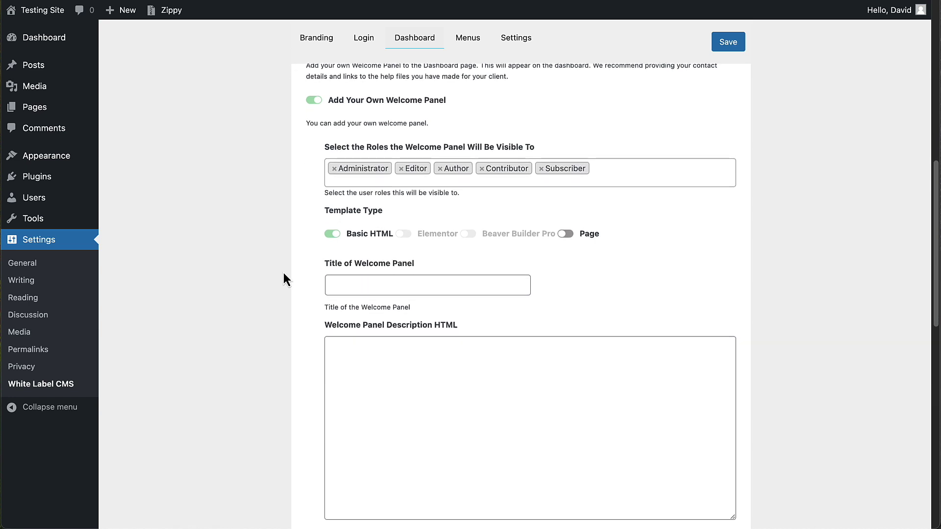
scroll(283, 273, down, 8)
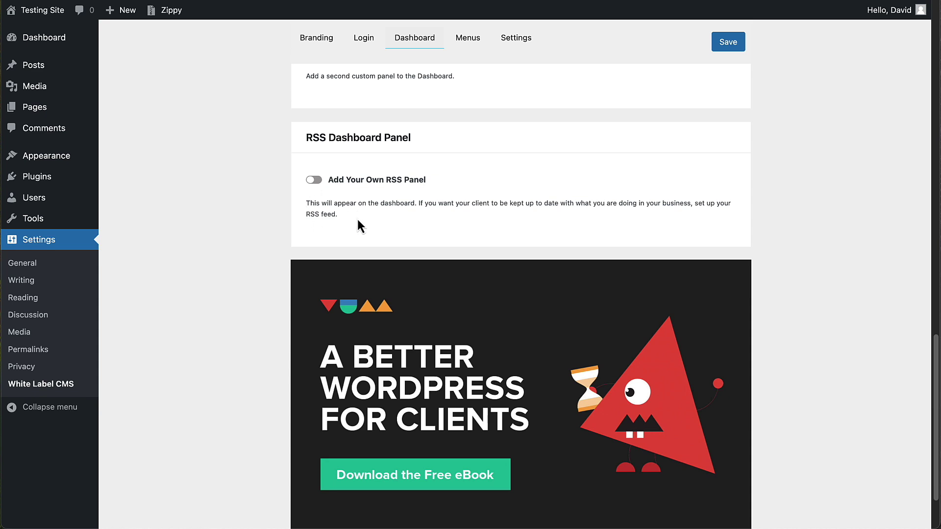
scroll(358, 219, down, 2)
scroll(357, 219, up, 12)
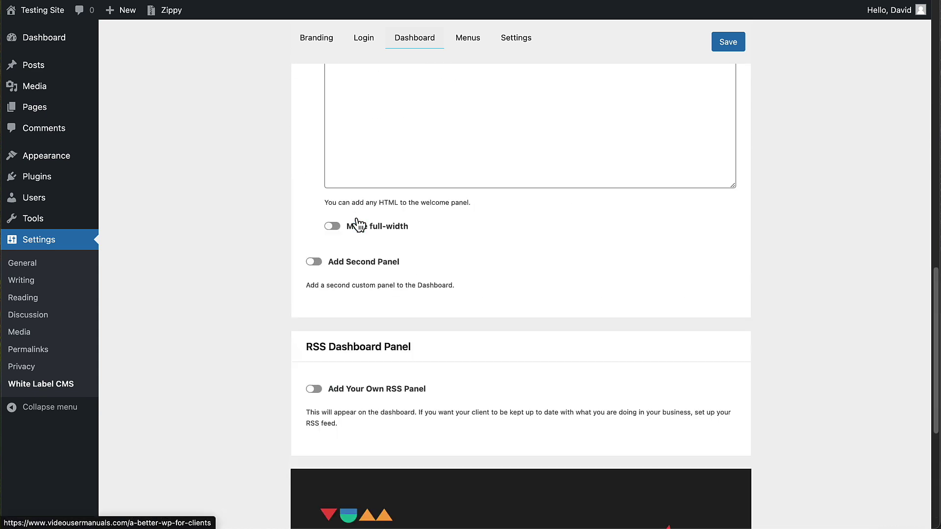
scroll(356, 216, up, 10)
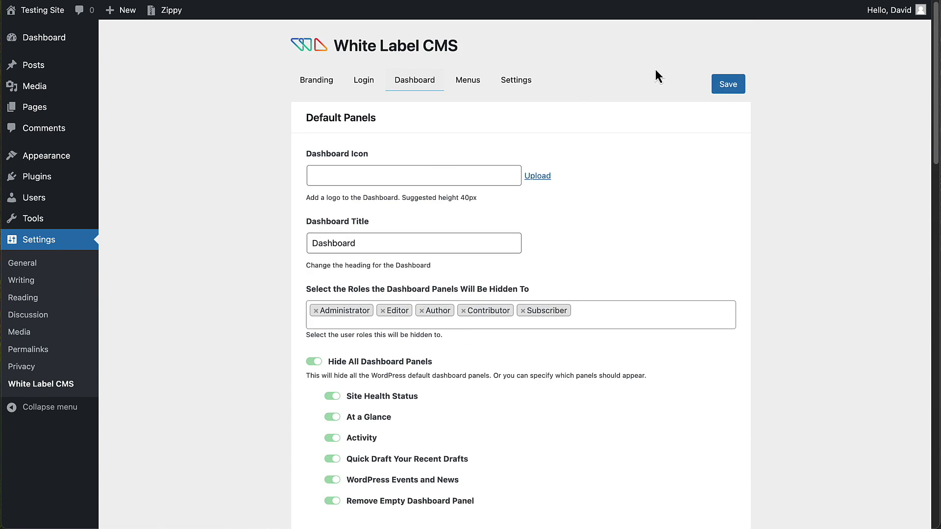
click(730, 86)
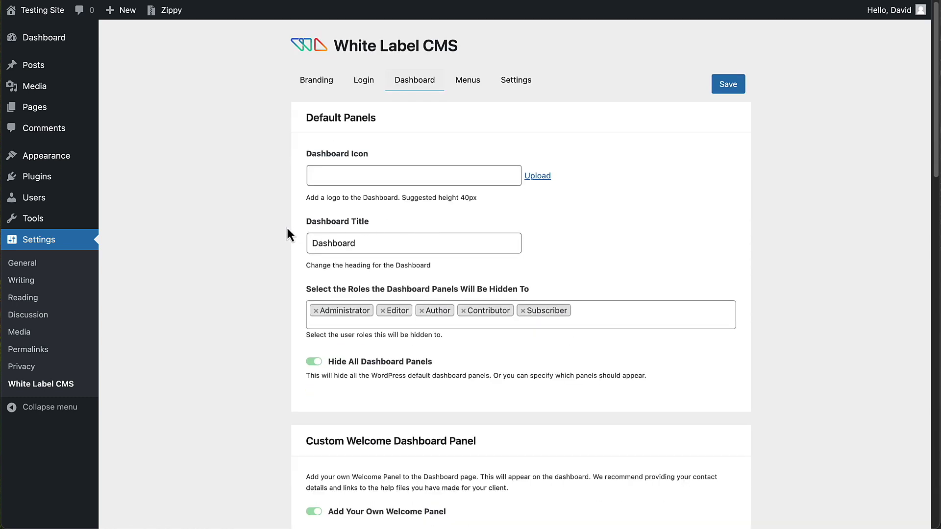
On the Menus tab, switch on 'Want to hide menus for your client?' and view the menu list.
click(471, 85)
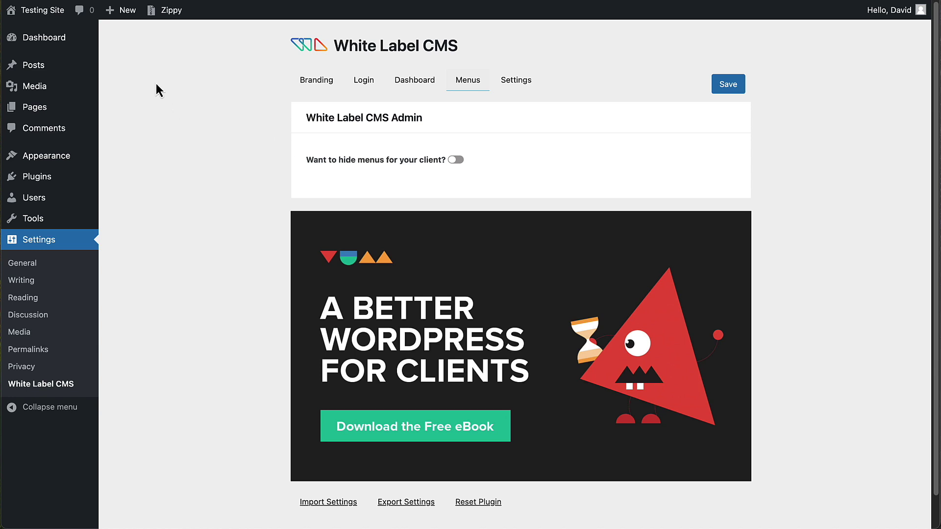
click(457, 159)
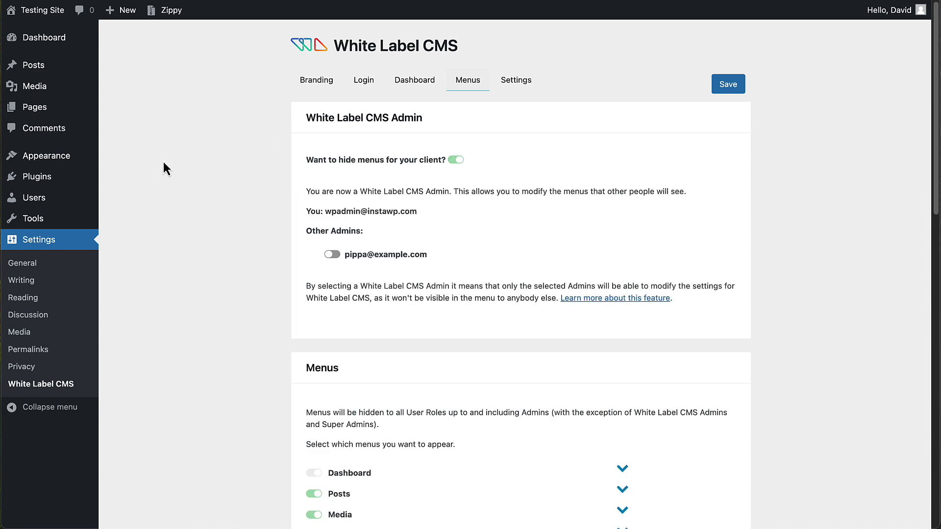
scroll(336, 117, down, 3)
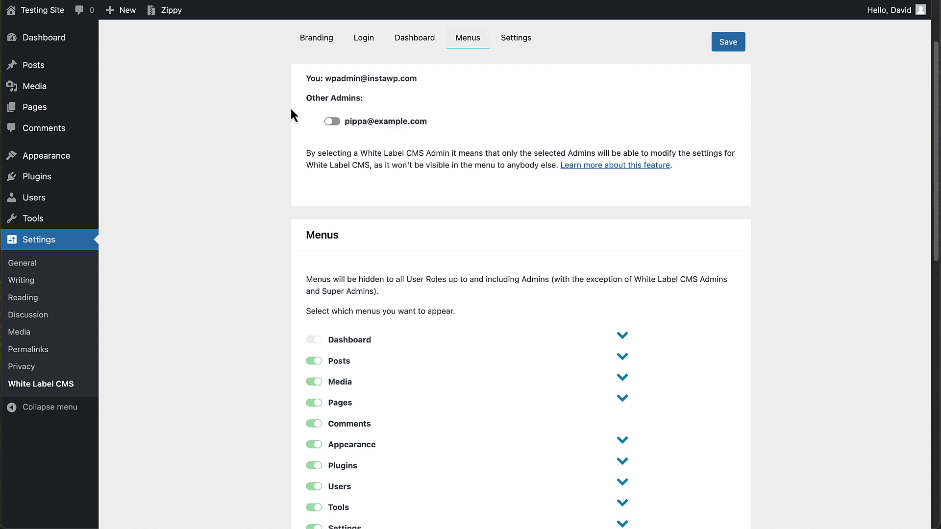
scroll(364, 113, up, 1)
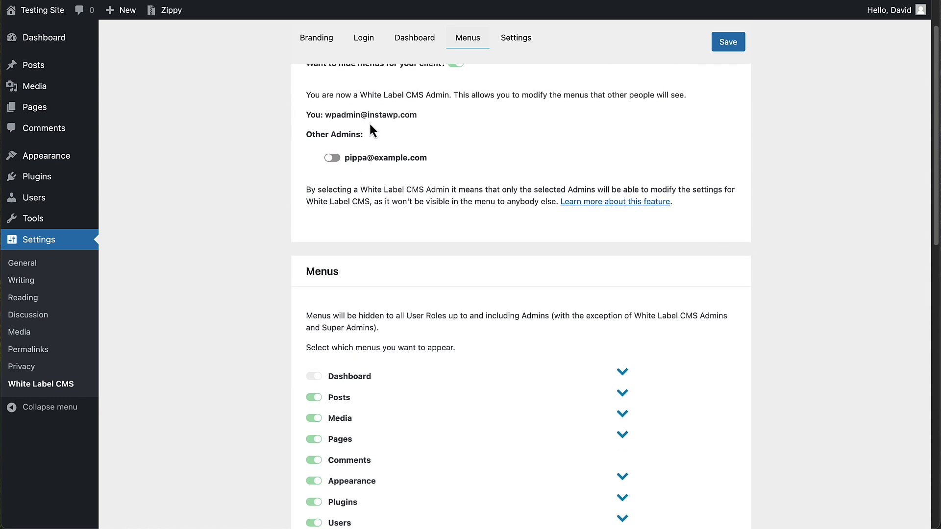
scroll(367, 142, up, 1)
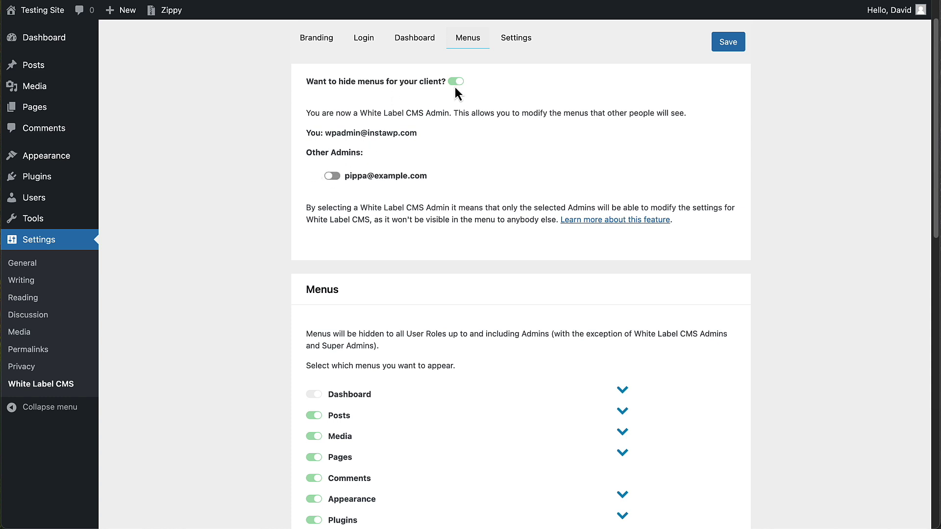
scroll(333, 111, down, 6)
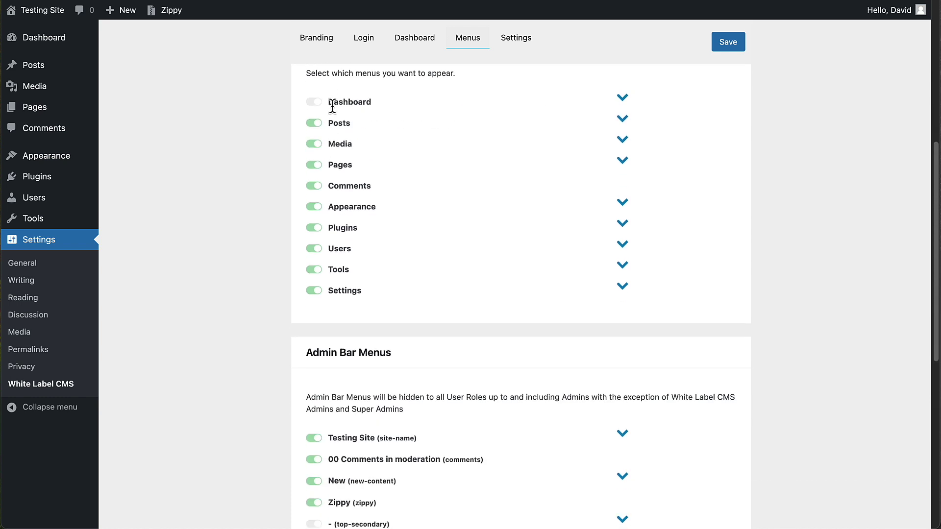
Hide Appearance > Themes, Plugins, Tools and Settings from the client and save.
click(622, 119)
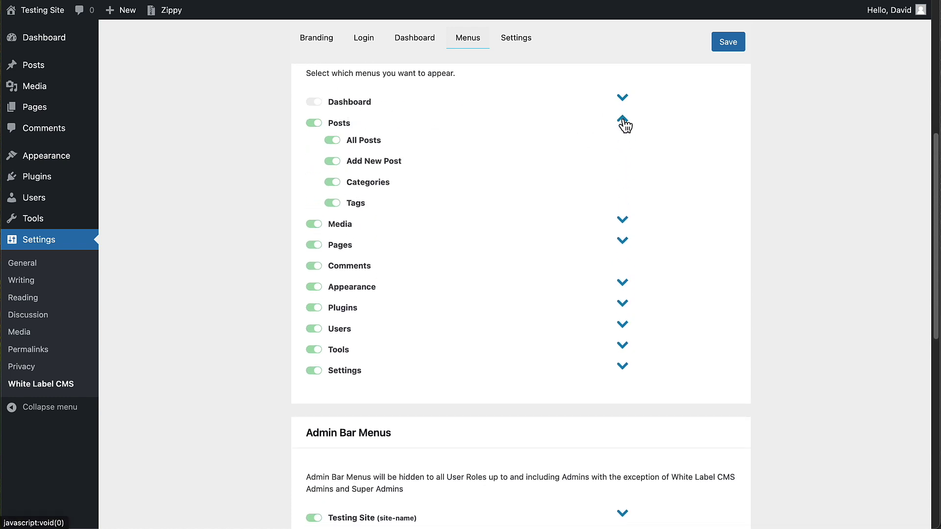
click(623, 122)
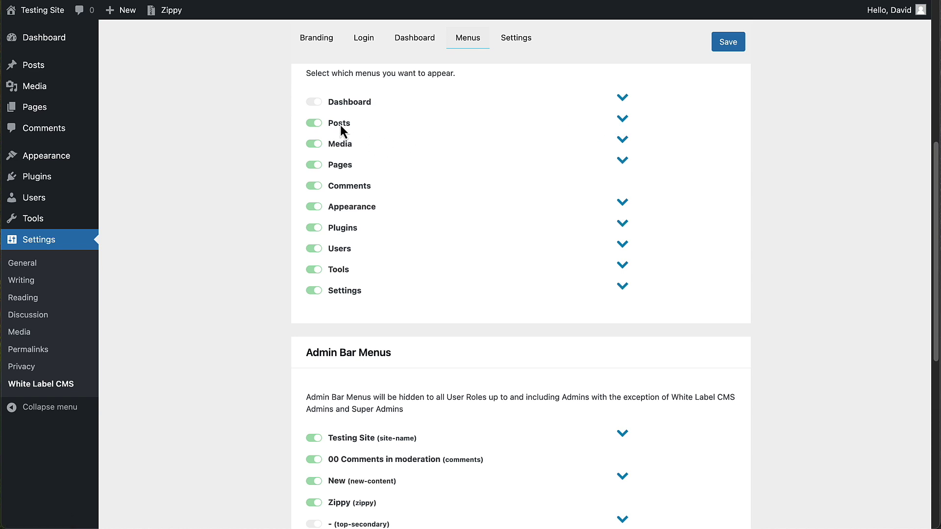
click(622, 205)
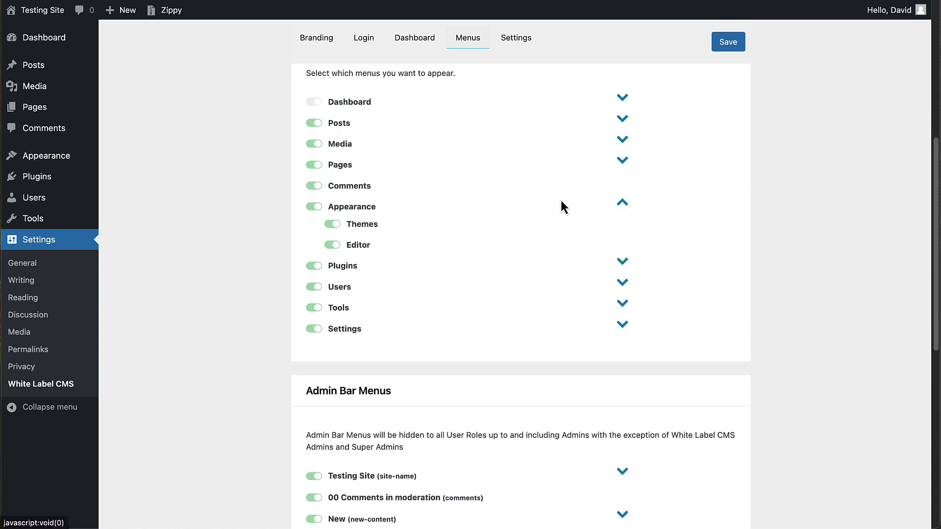
click(329, 225)
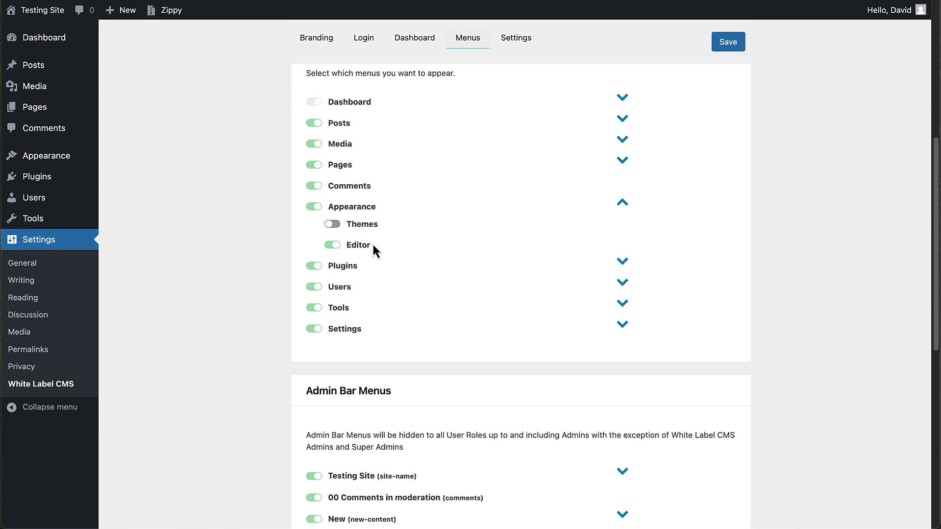
click(312, 270)
click(313, 308)
click(313, 331)
scroll(268, 305, down, 3)
scroll(268, 311, down, 3)
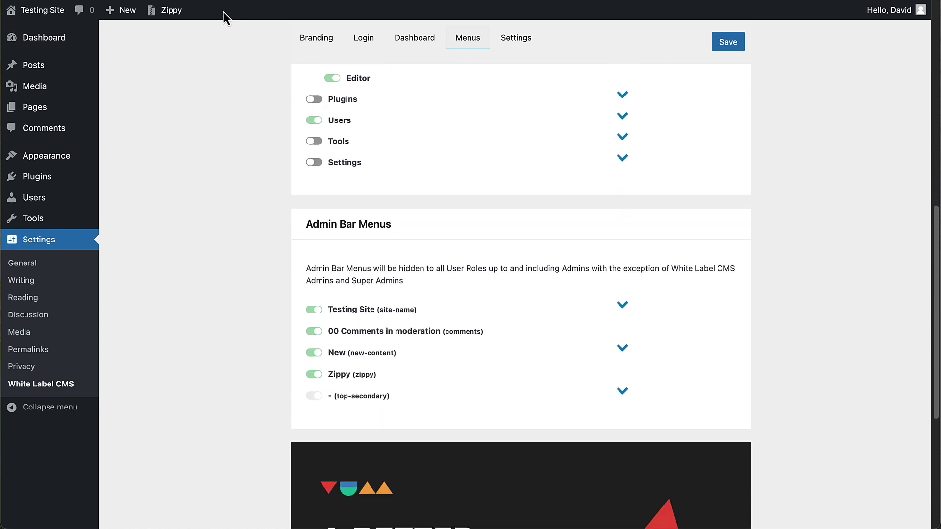
click(728, 43)
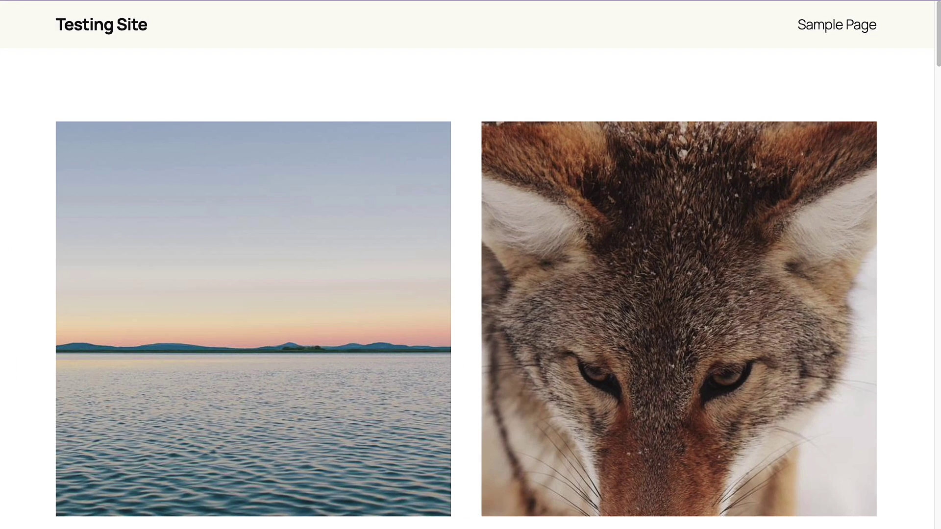
Go to the site's wp-login.php page in Firefox.
key(super+l)
text(wp-login.h)
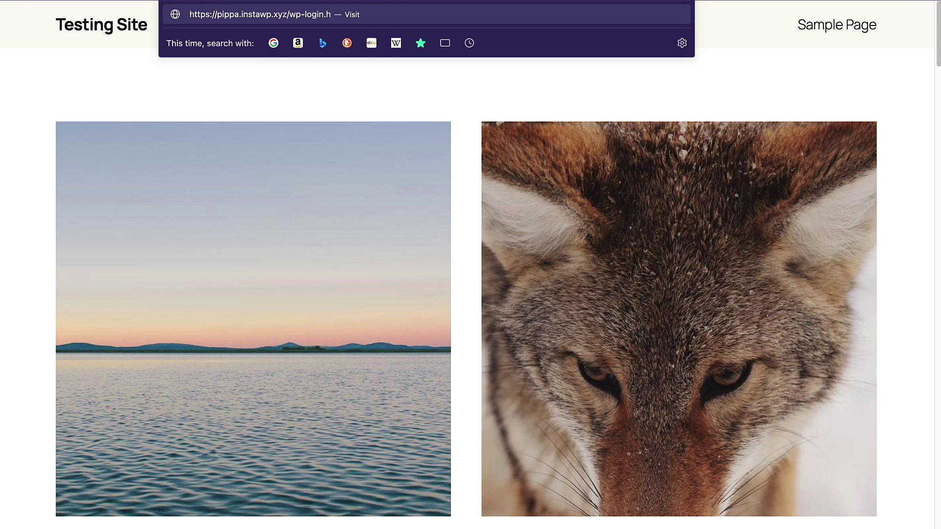
key(BackSpace)
text(php)
key(Return)
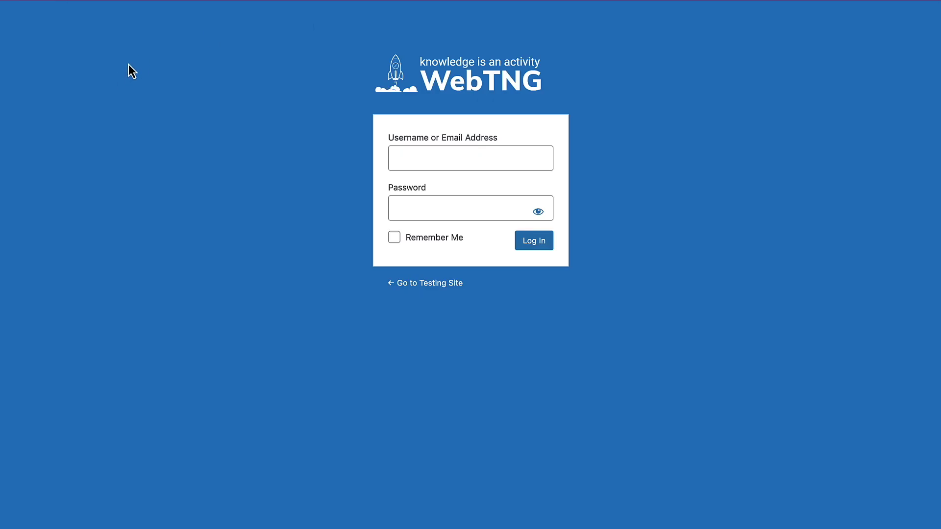
Log in with the client's saved credentials and inspect the restricted Dashboard menu.
click(390, 153)
click(421, 212)
key(Return)
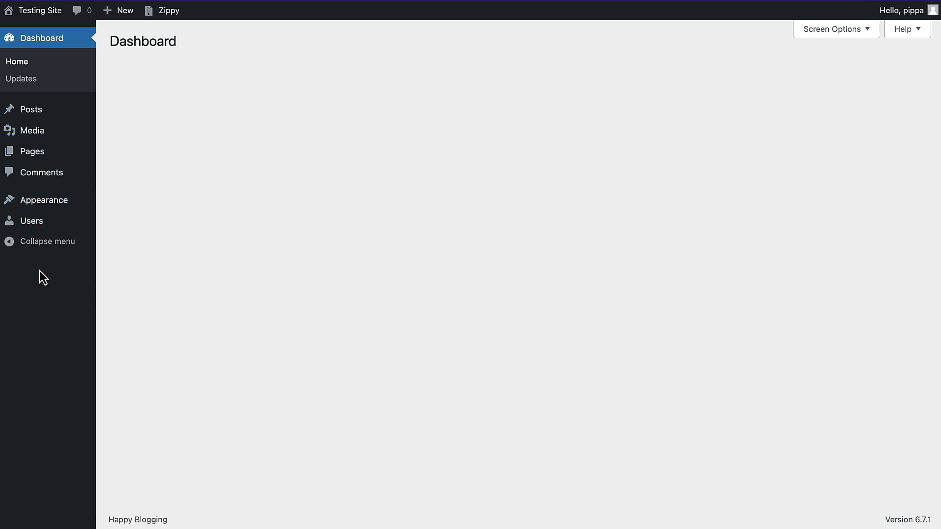
mouse_move(55, 204)
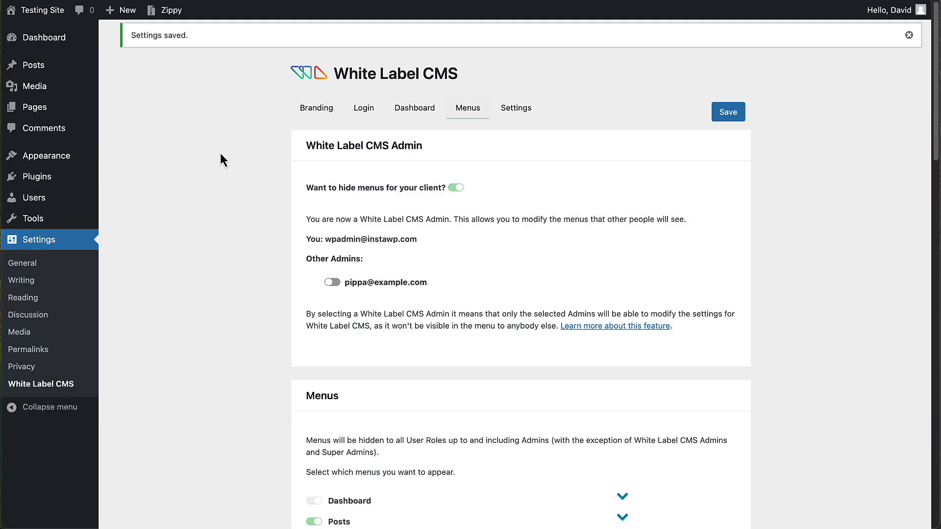
Review the Settings tab's Admin Bar, Admin Settings, Nag Messages and Custom CSS options, then save.
click(523, 110)
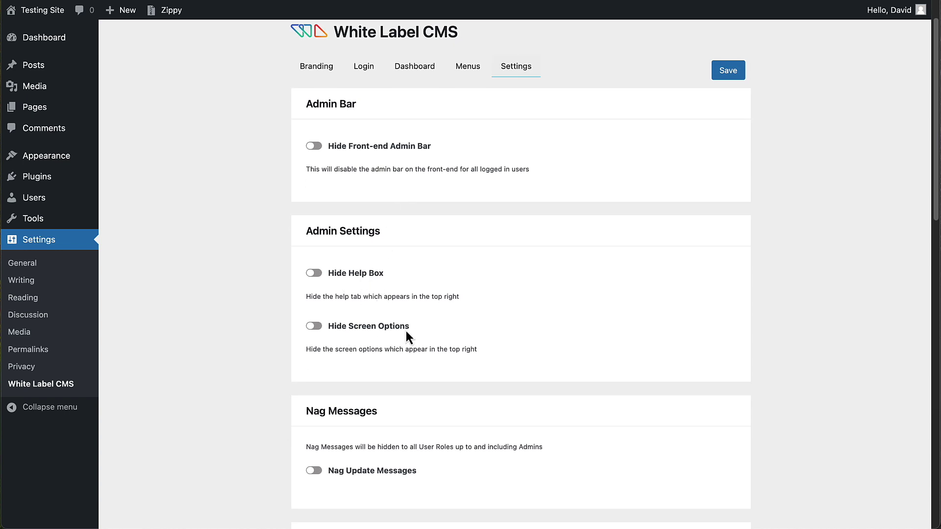
scroll(410, 330, down, 3)
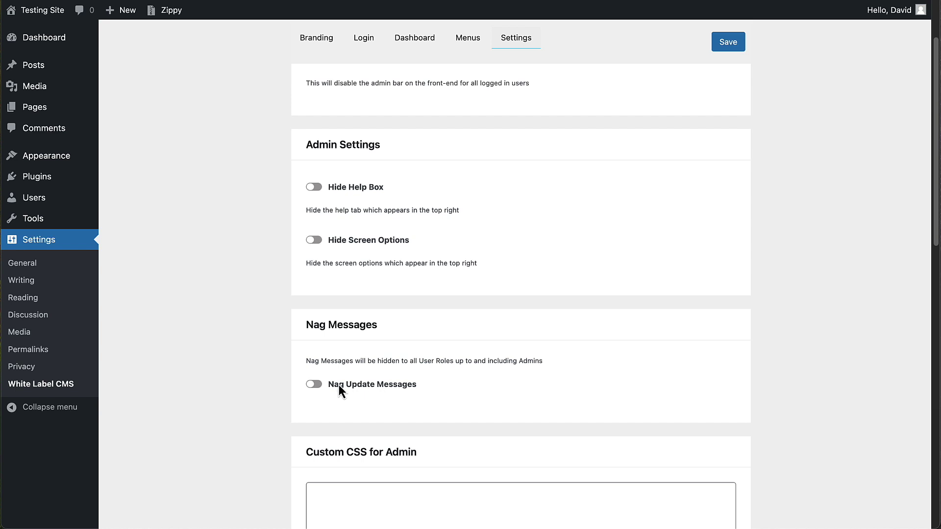
scroll(379, 390, down, 5)
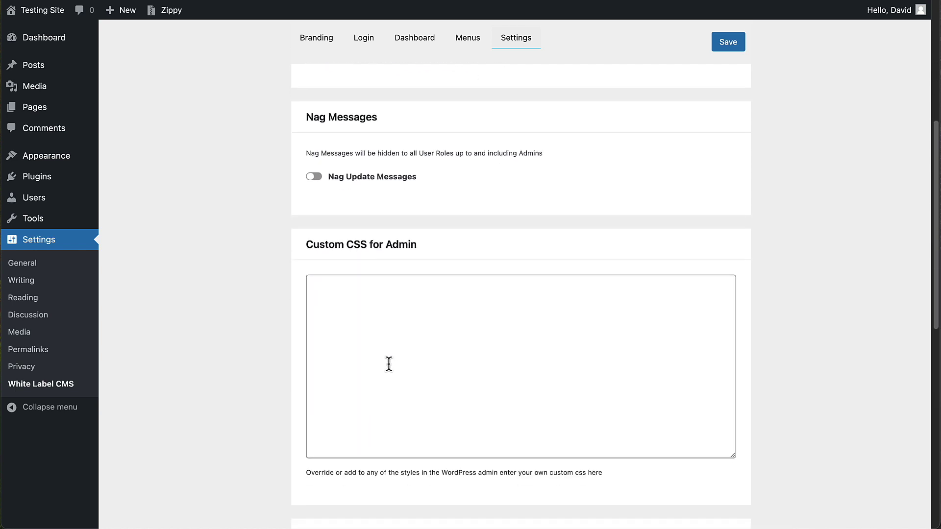
scroll(388, 363, down, 5)
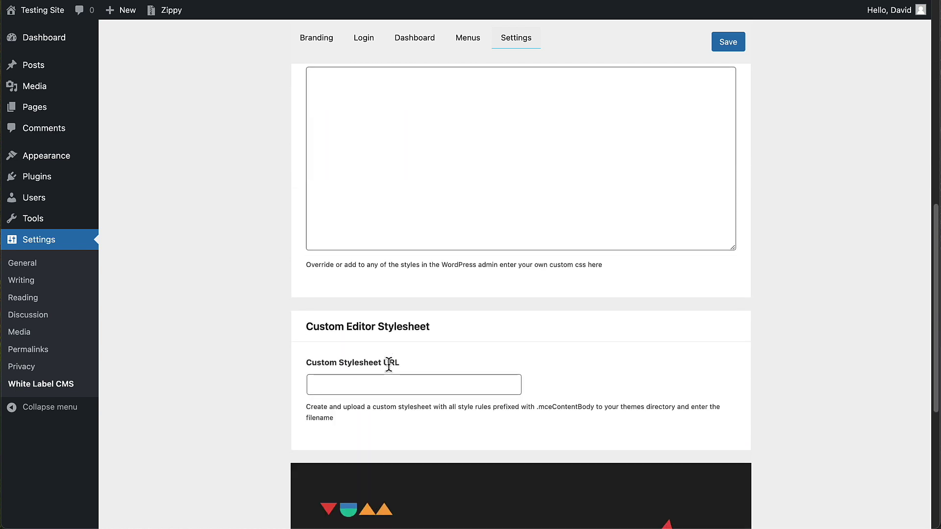
click(361, 383)
key(Return)
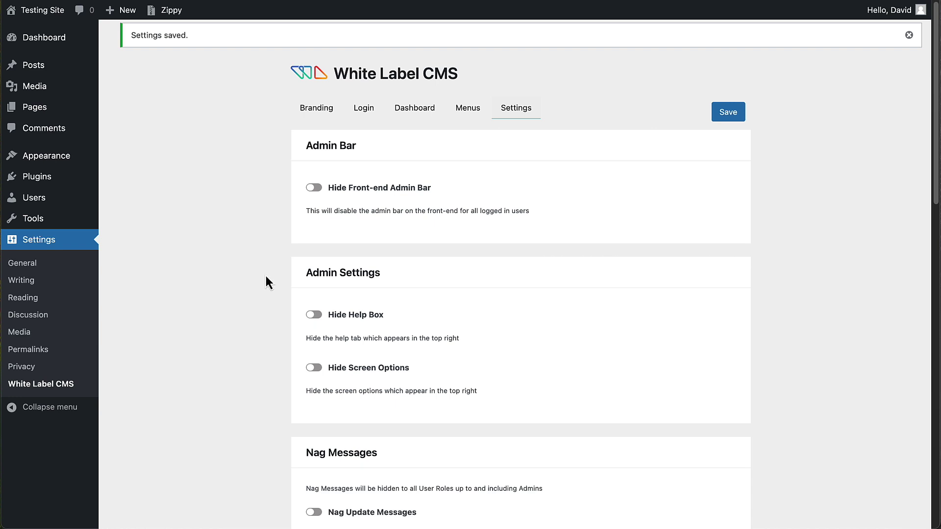